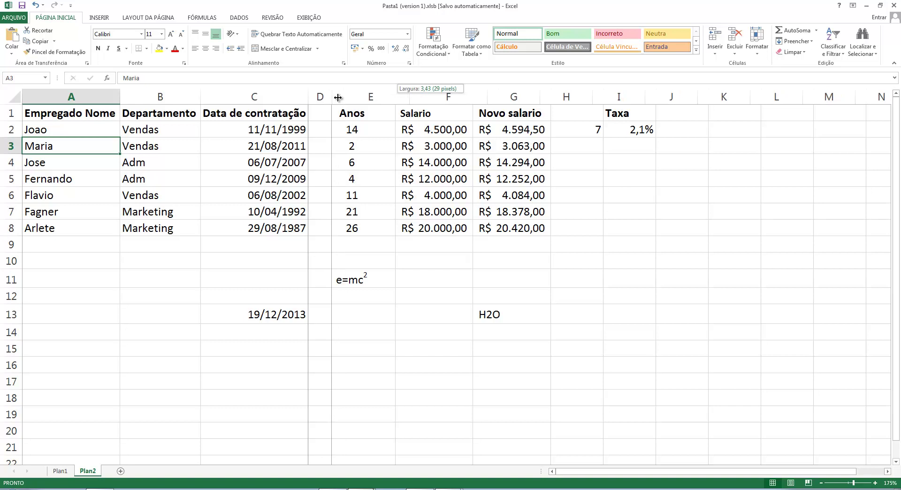
Move past the lesson title slide to show the employee table on sheet Plan2
left_click_drag(338, 100, 348, 101)
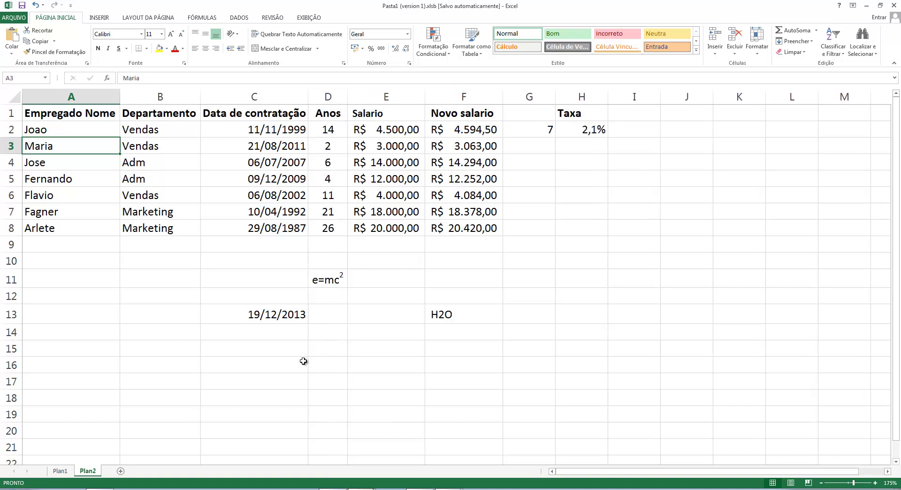
Enter the note 'vendas mês de novembro' in cell D16
left_click(331, 361)
left_click(233, 370)
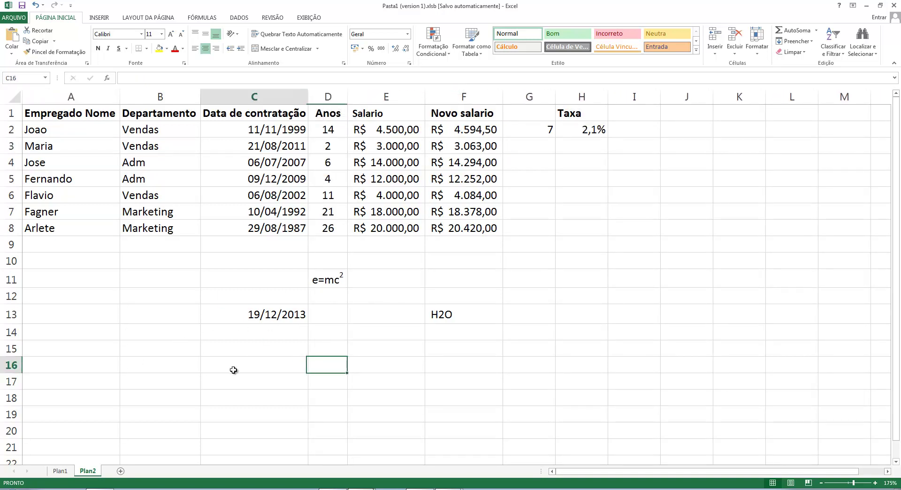
left_click(341, 360)
type("v")
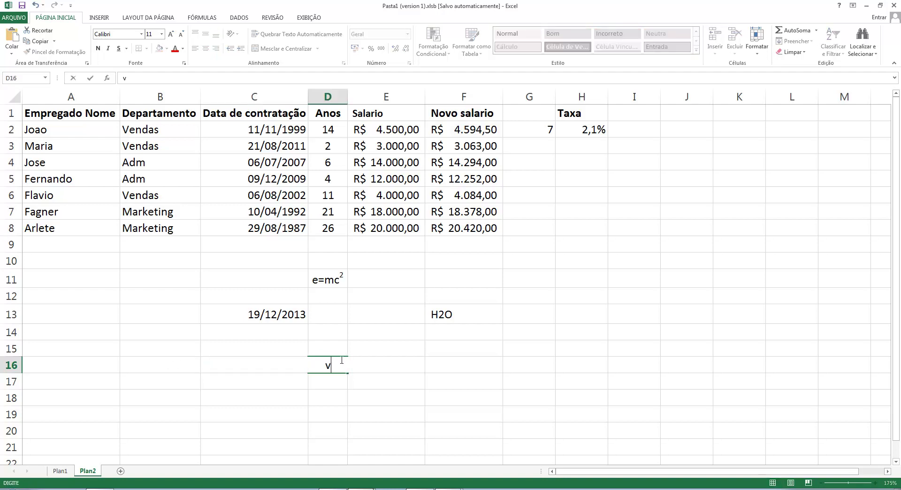
type("endas mês de ")
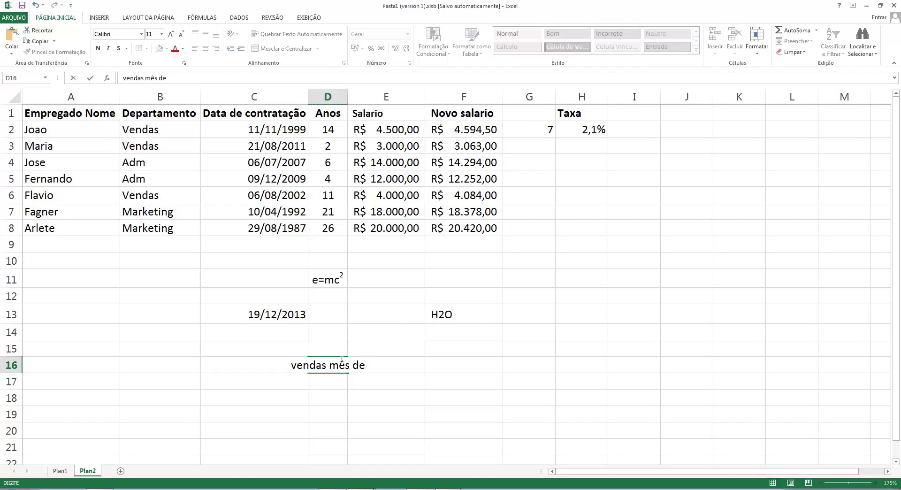
type("novembro")
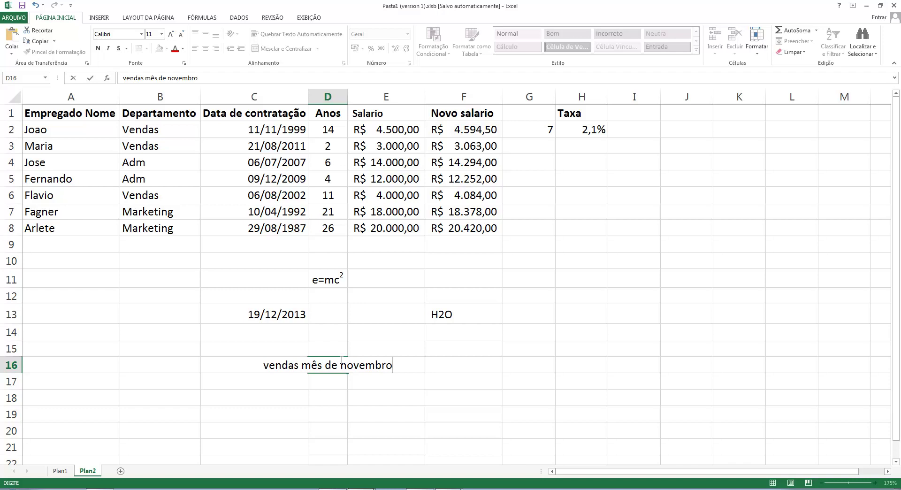
left_click(289, 413)
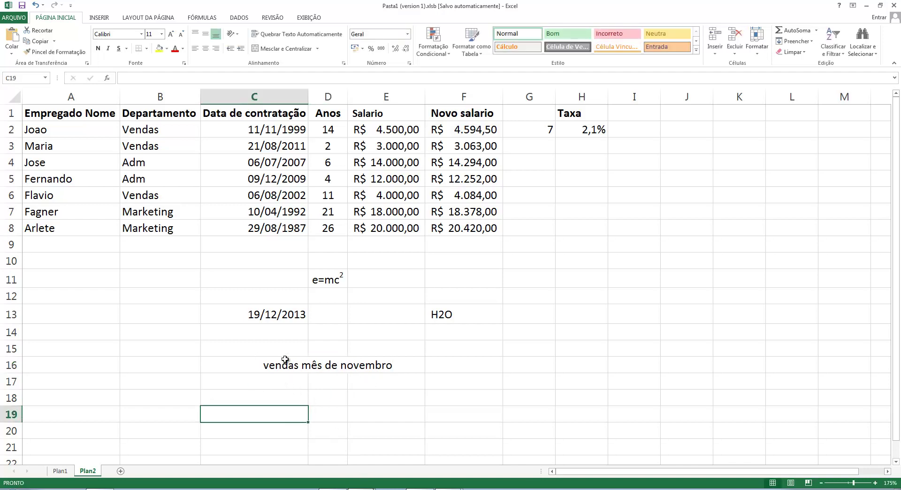
Check C16 and D16 to show the note is stored only in D16
left_click_drag(250, 365, 387, 366)
left_click(362, 411)
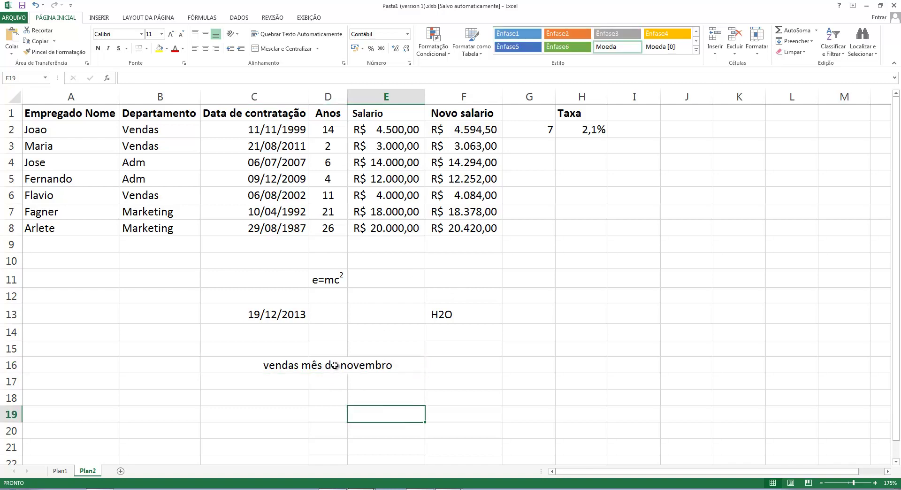
key("Up")
key("Up")
key("Up")
key("Left")
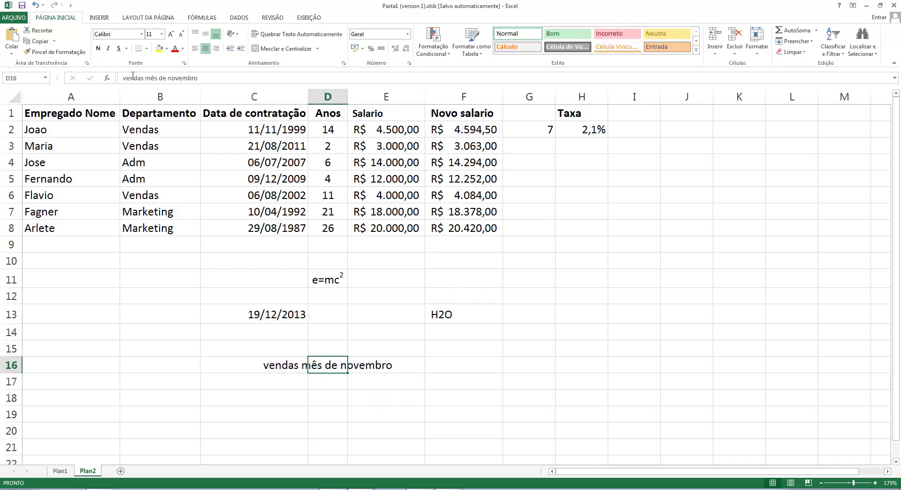
left_click(252, 365)
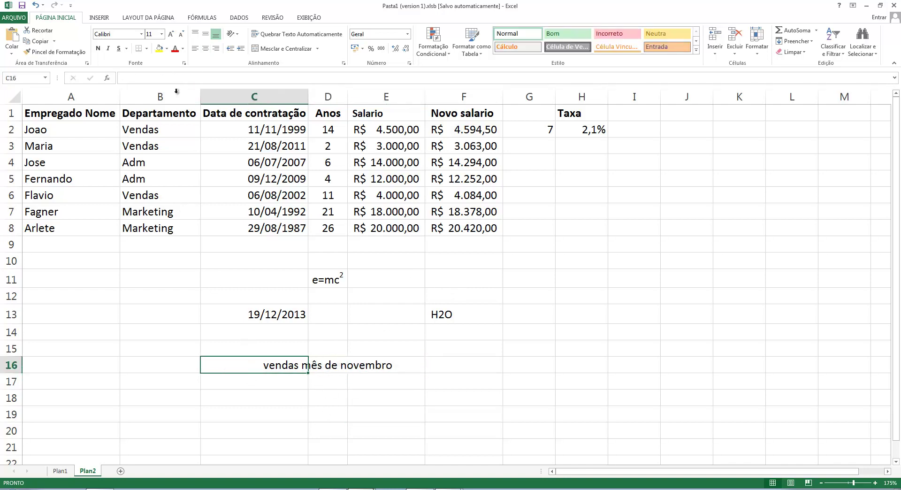
left_click(330, 365)
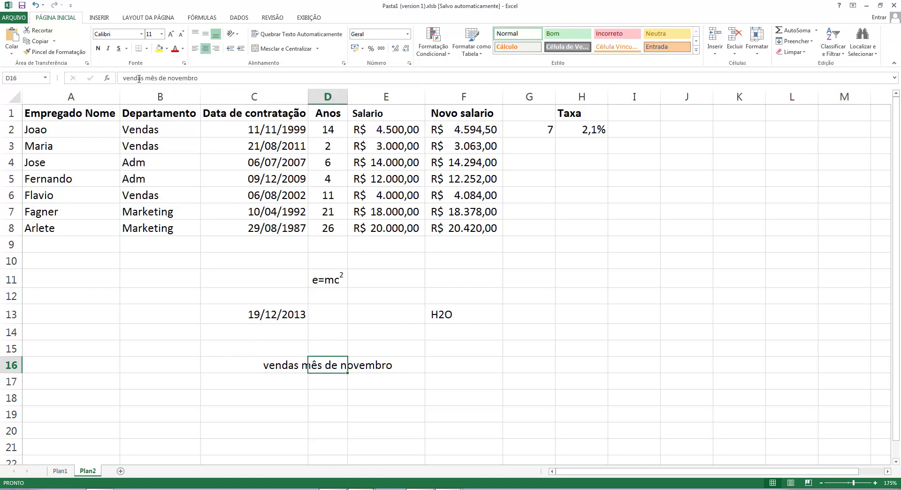
left_click(354, 380)
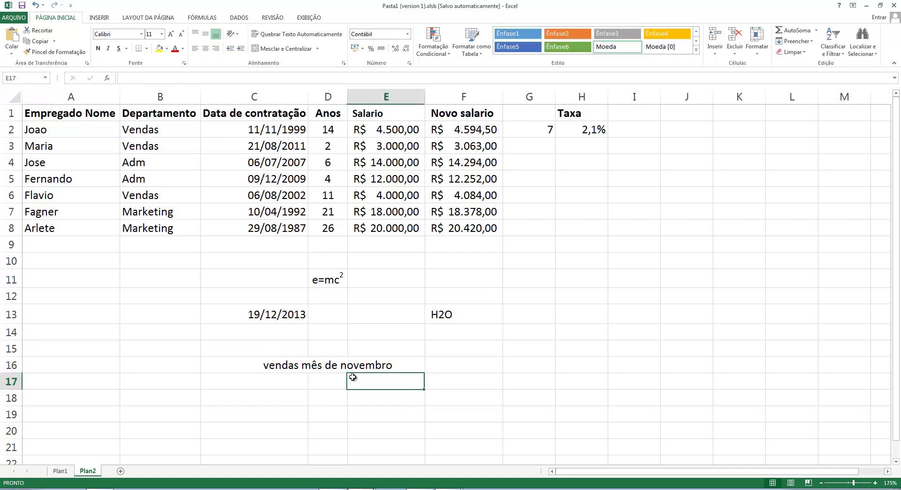
AutoFit column D to the note's width and check the D16 text in edit mode
double_click(347, 93)
left_click(393, 366)
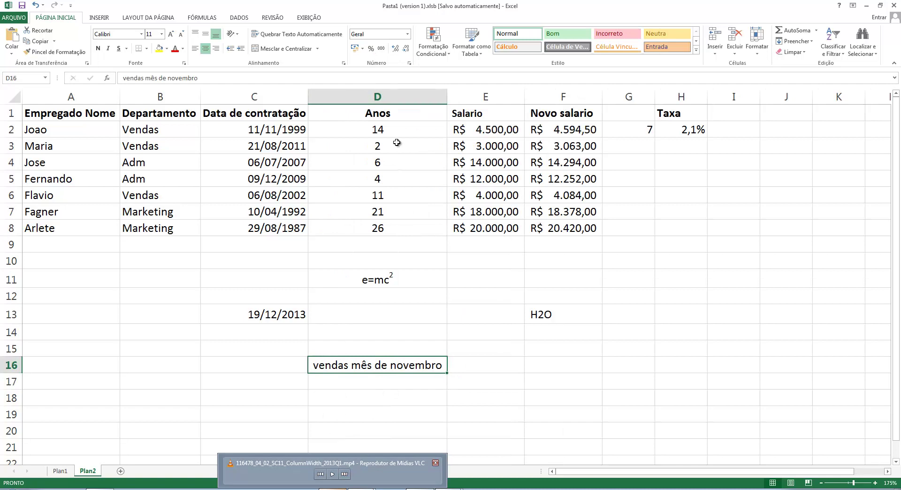
left_click(377, 309)
left_click(378, 366)
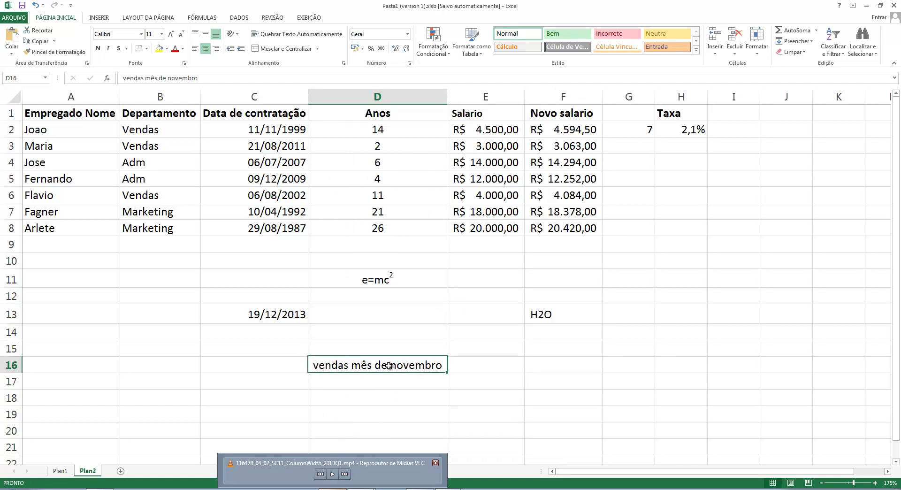
double_click(387, 366)
left_click(484, 373)
left_click(420, 372)
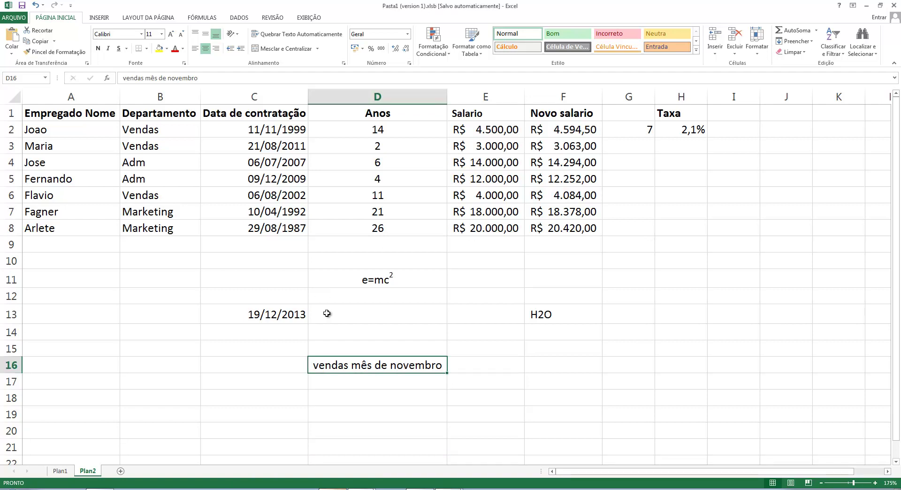
left_click(344, 63)
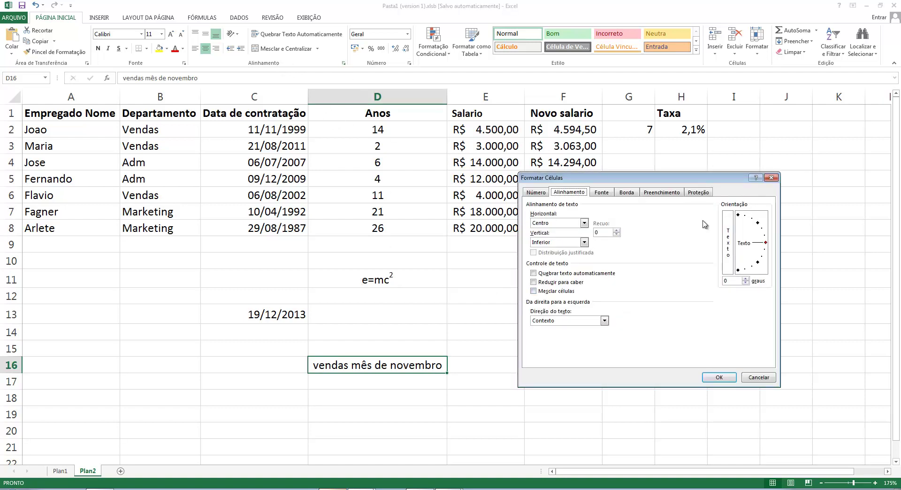
left_click_drag(676, 177, 722, 230)
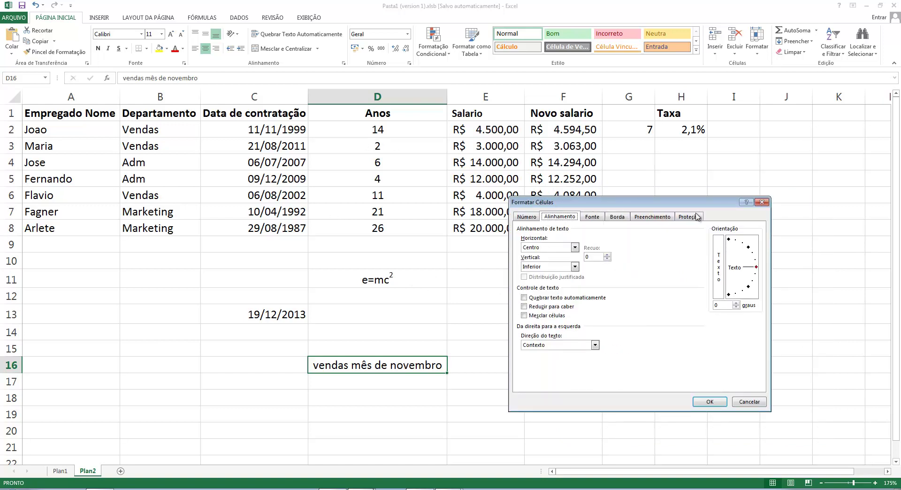
left_click(546, 249)
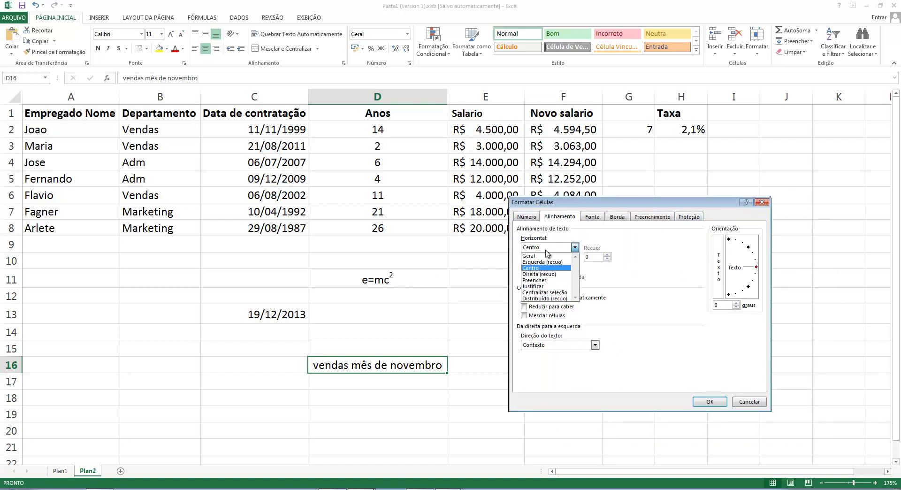
left_click(547, 252)
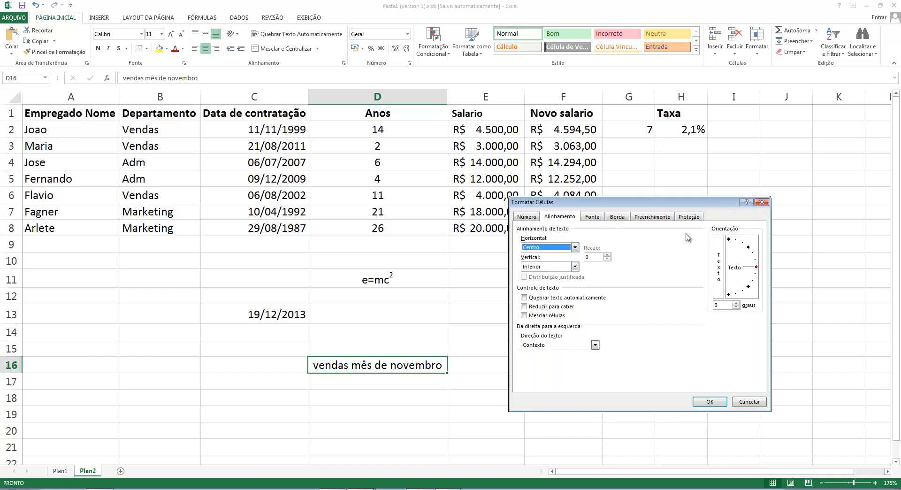
left_click(761, 202)
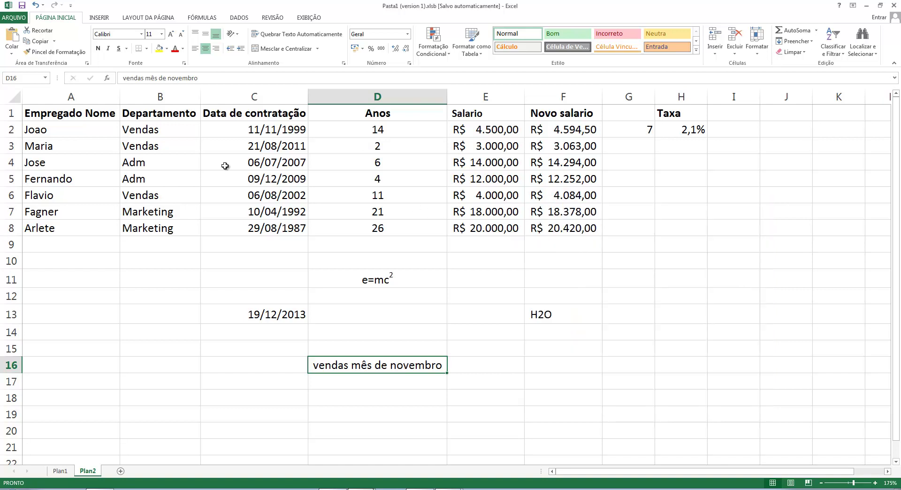
left_click(330, 161)
left_click(273, 146)
Heighten row 1 and give the 'Data de contratação' header in C1 middle, left alignment
left_click(272, 130)
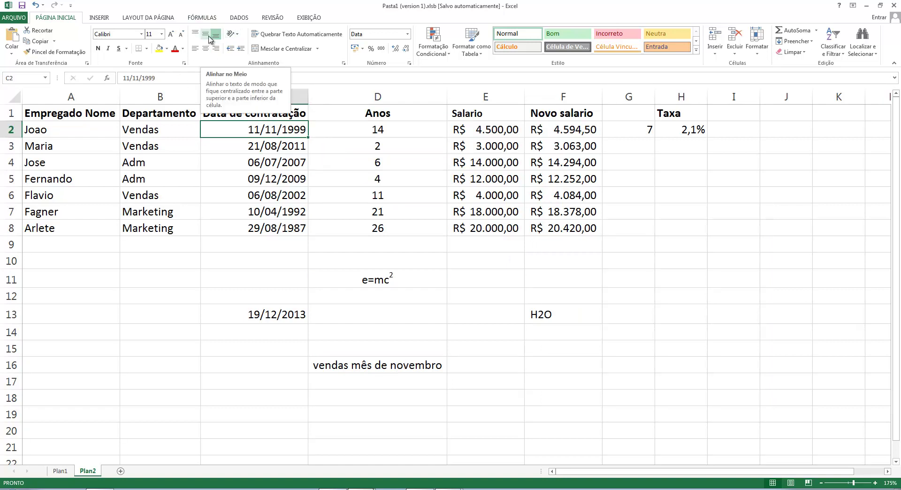
left_click(239, 209)
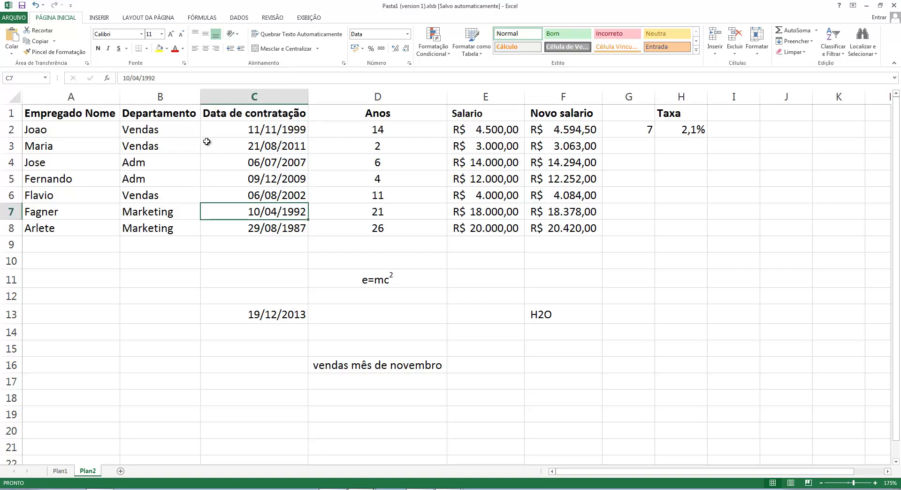
left_click_drag(11, 121, 12, 153)
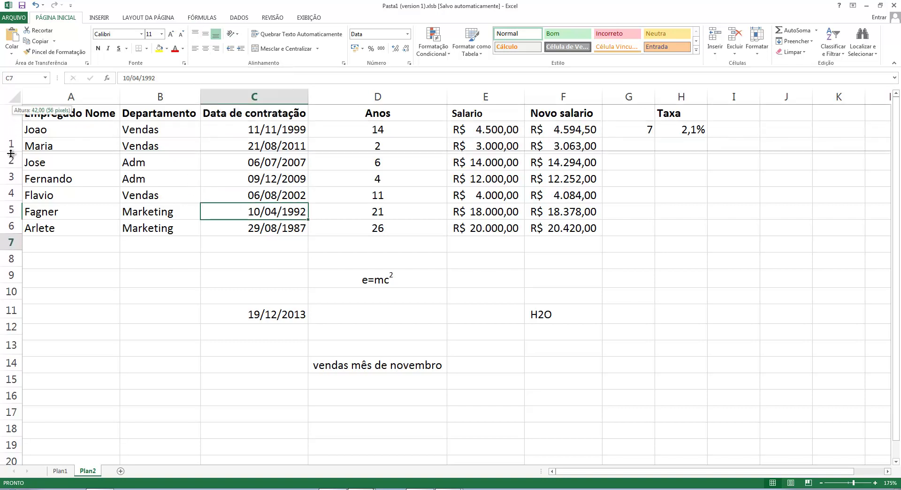
left_click(256, 138)
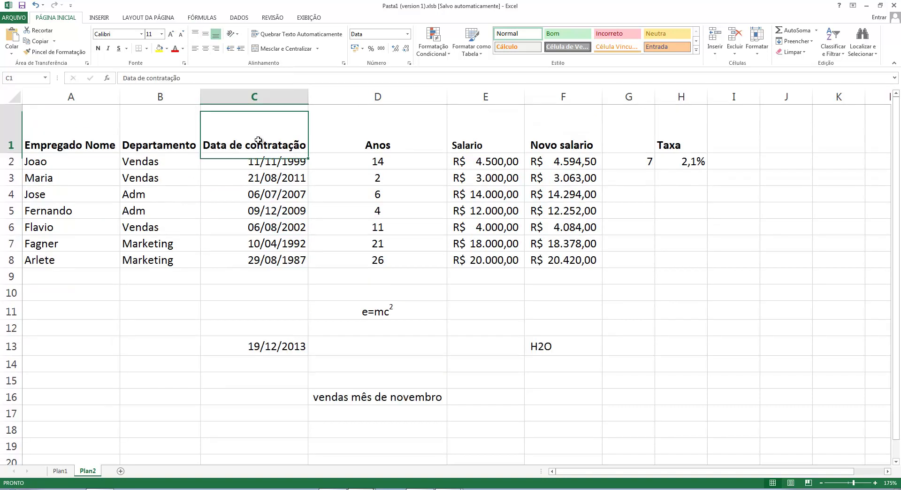
left_click(207, 34)
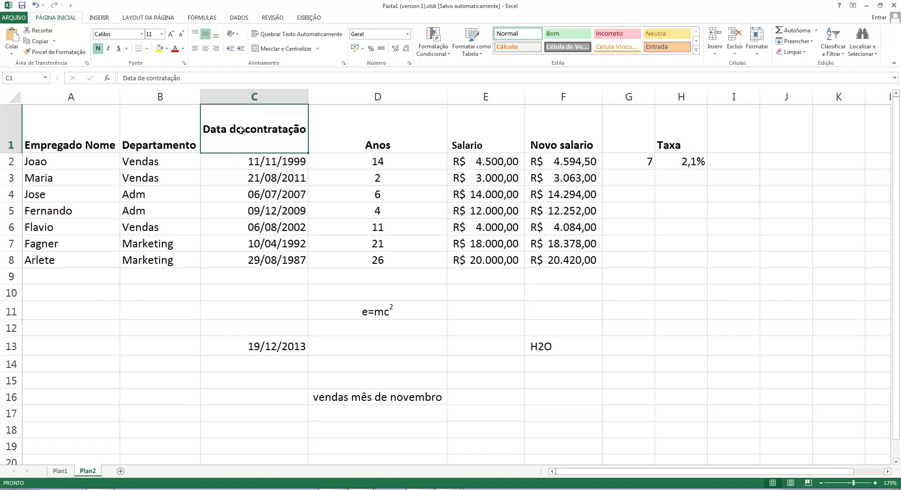
left_click(195, 49)
Widen column C and try centre, left and repeated indent on the C1 header
left_click_drag(308, 96, 415, 96)
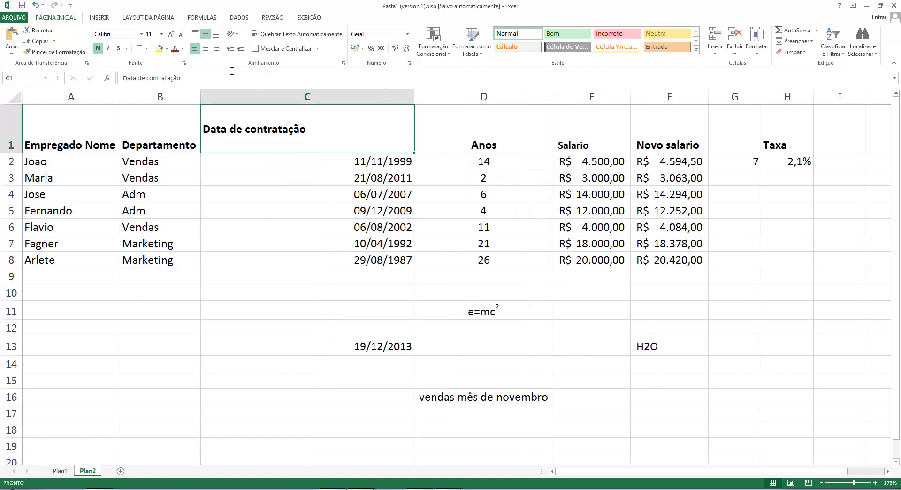
left_click(205, 48)
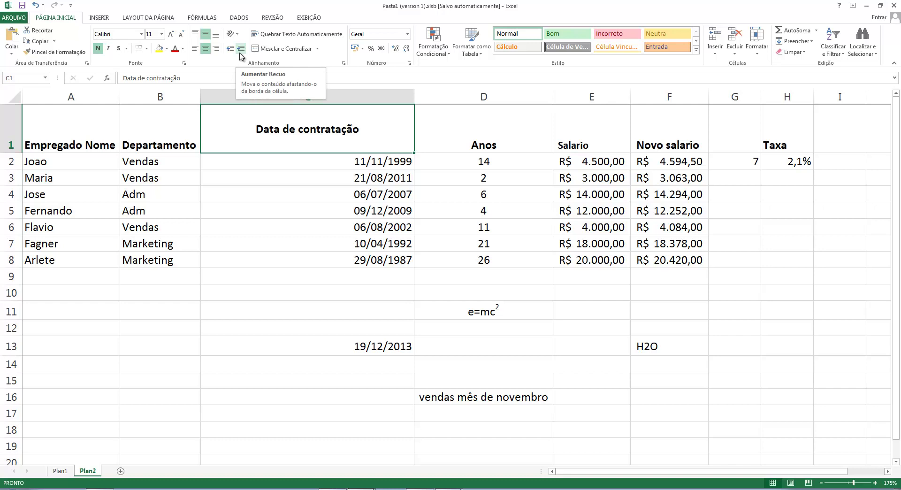
left_click(195, 48)
left_click(240, 49)
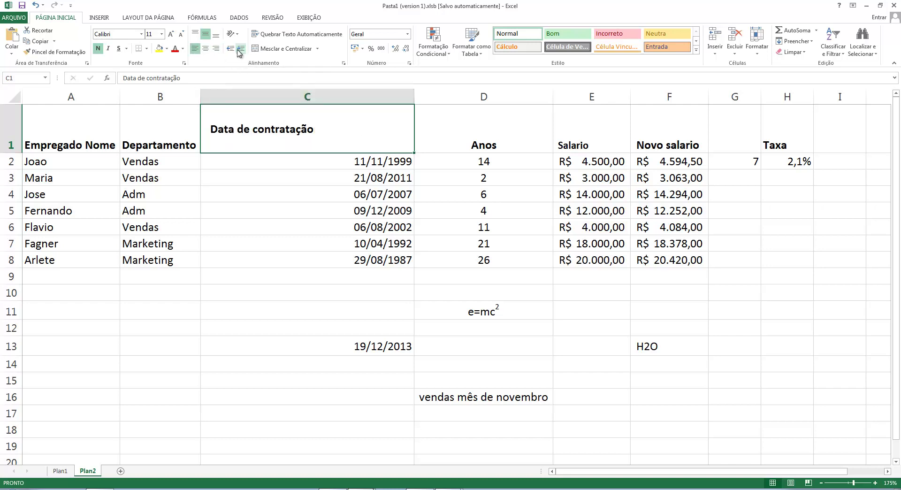
left_click(241, 49)
left_click(241, 49)
left_click(240, 49)
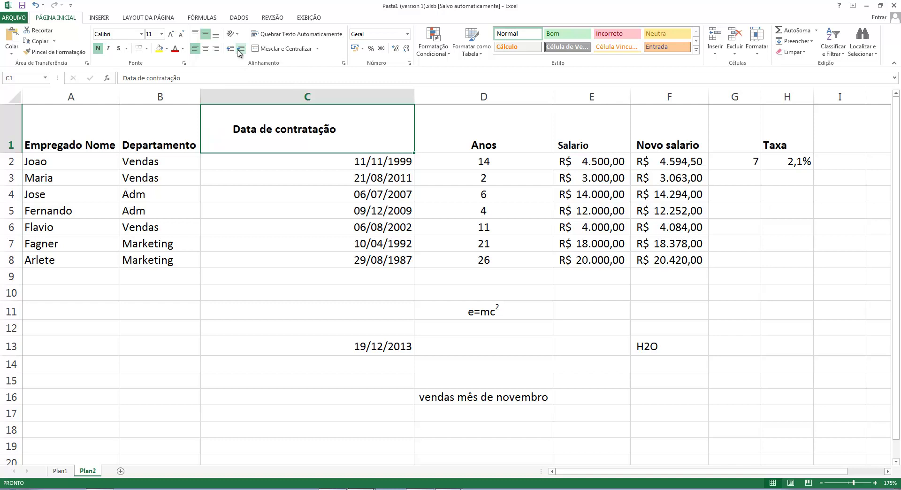
left_click(241, 49)
left_click(241, 49)
Reduce the C1 header's indent back so it ends centred, then select C10
left_click(240, 49)
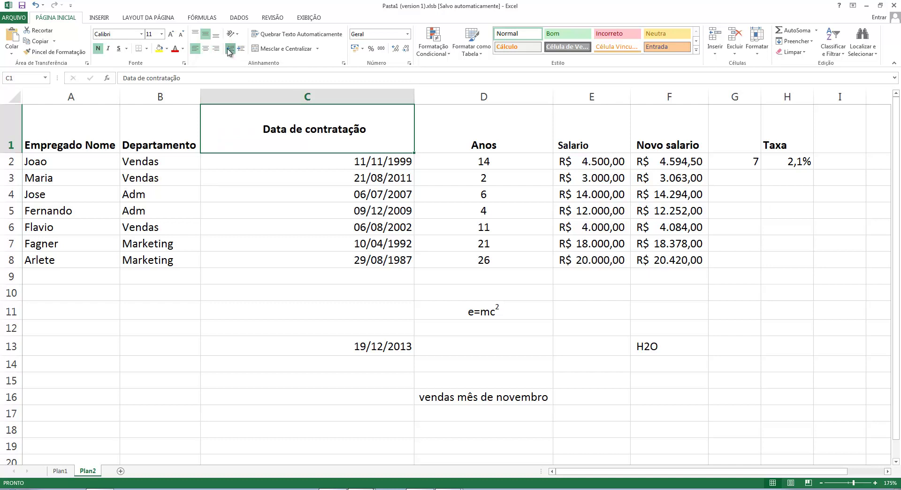
left_click(230, 48)
left_click(230, 48)
left_click(240, 49)
left_click(241, 49)
left_click(240, 49)
left_click(241, 49)
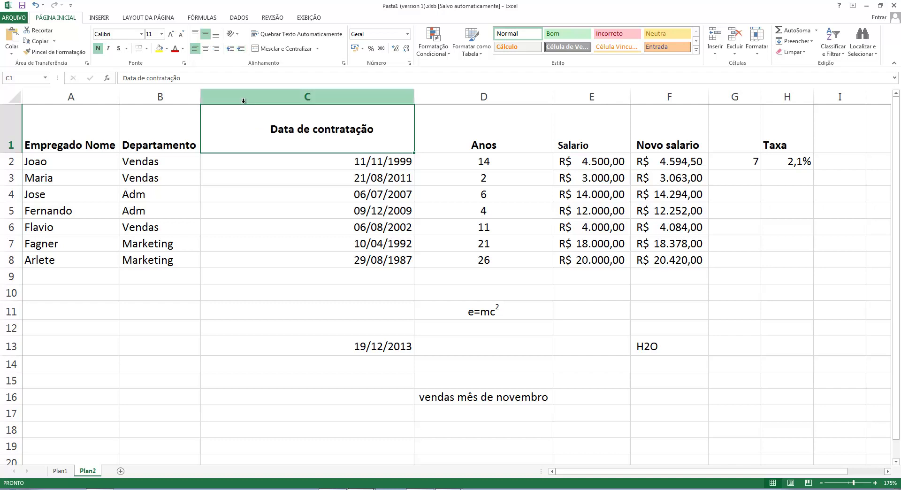
left_click(230, 49)
left_click(230, 49)
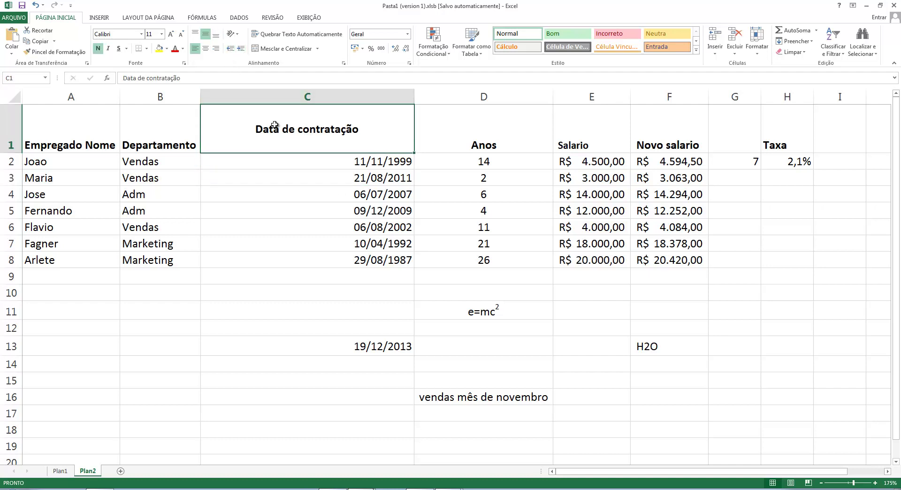
left_click(311, 179)
left_click(311, 127)
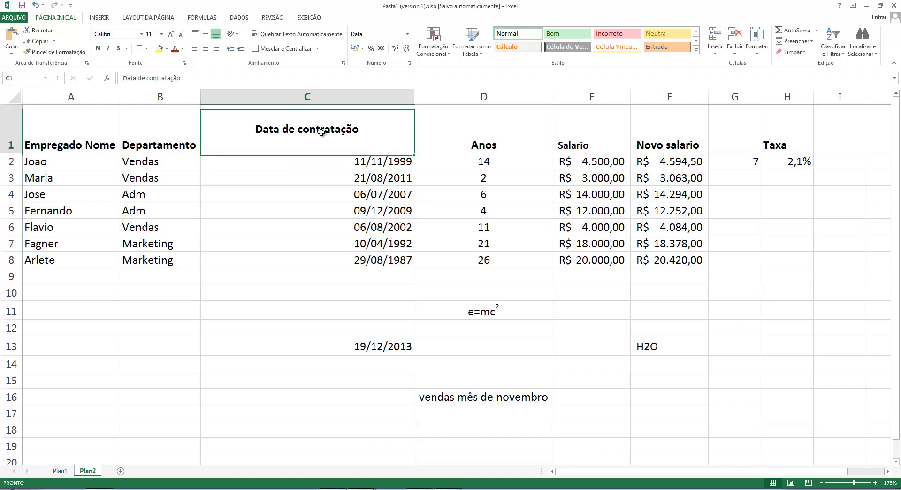
left_click(349, 361)
left_click(288, 296)
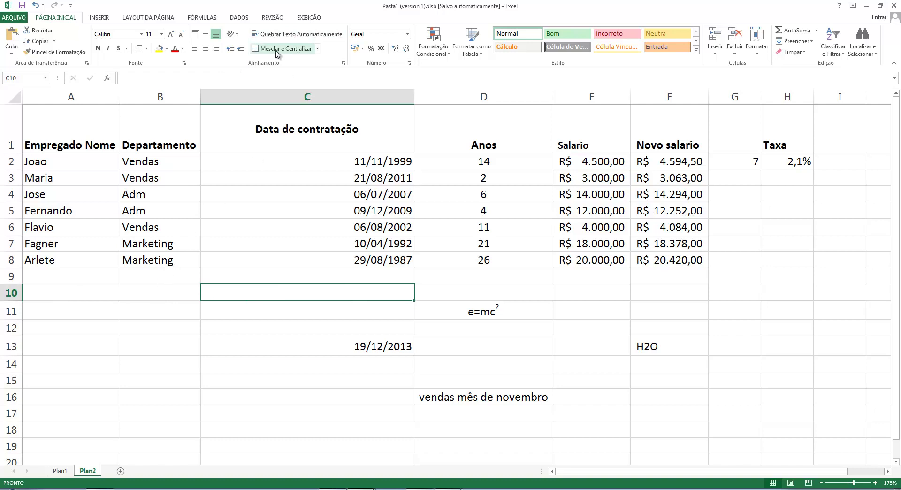
Select A11:C11 and type 'Informações adicionais sobre os ganhos destes funcionarios' into A11
left_click(88, 306)
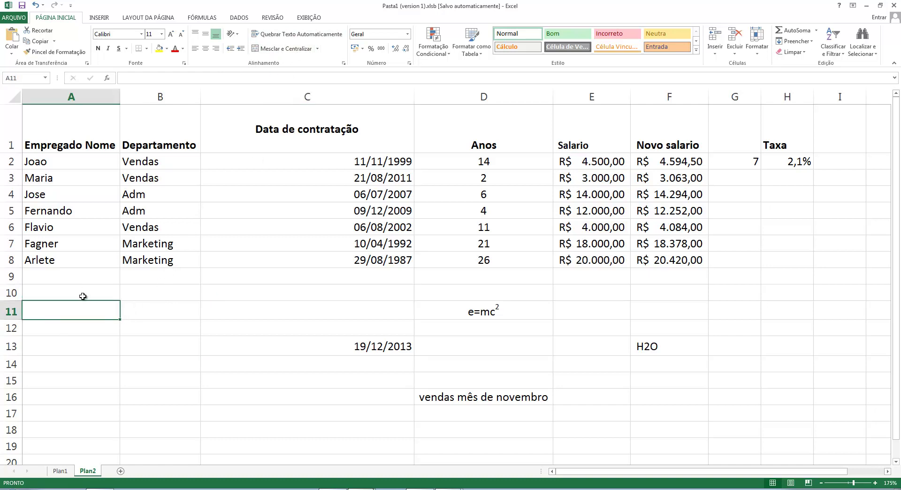
left_click(82, 296)
left_click(70, 322)
left_click_drag(70, 291, 362, 296)
left_click(251, 332)
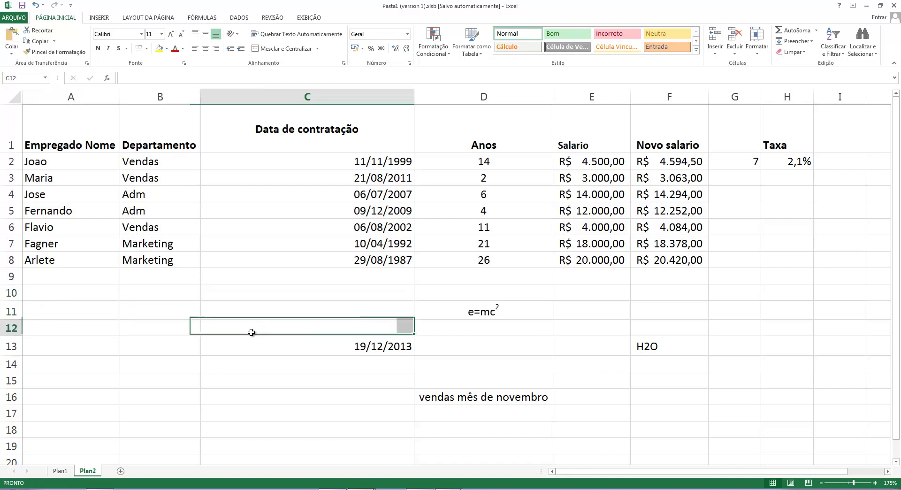
left_click(63, 302)
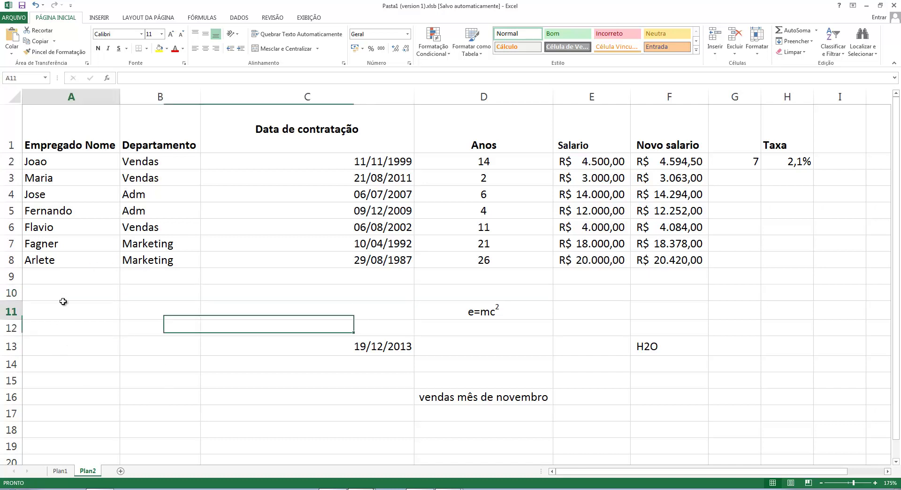
left_click_drag(54, 307, 263, 309)
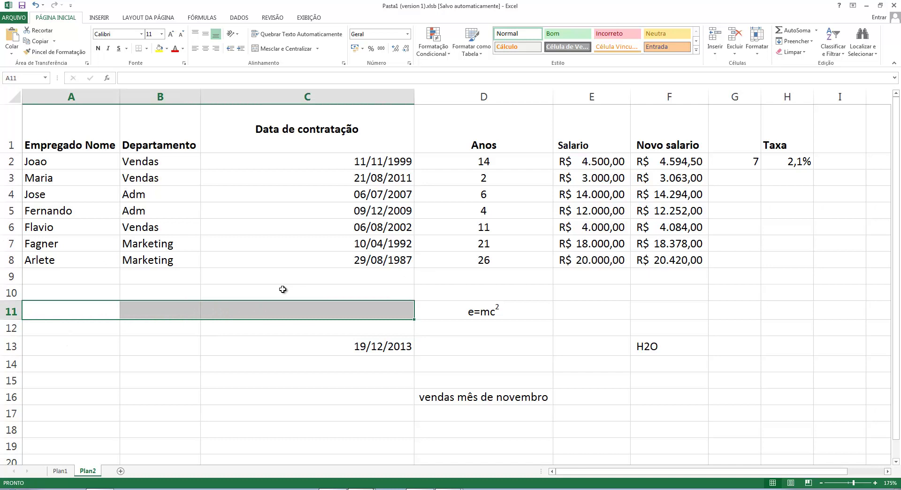
type("Informa")
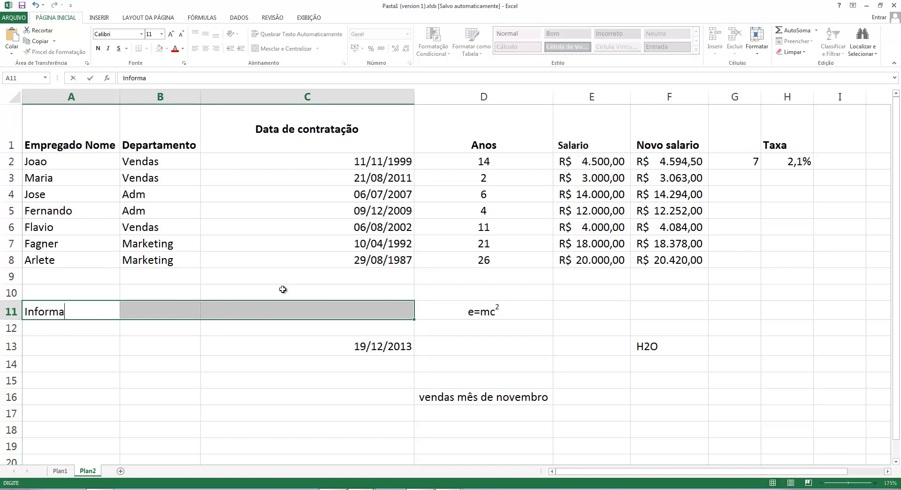
type("ções adici")
type("onais sobre os")
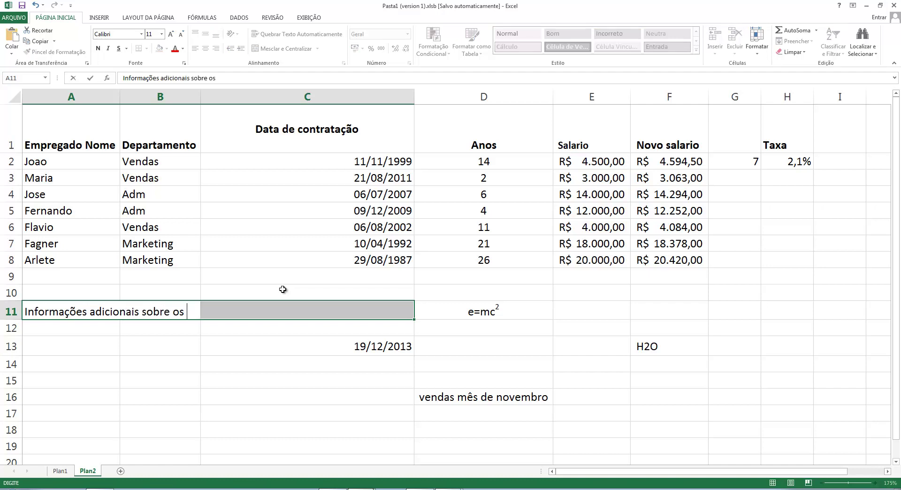
type(" ganhos destes f")
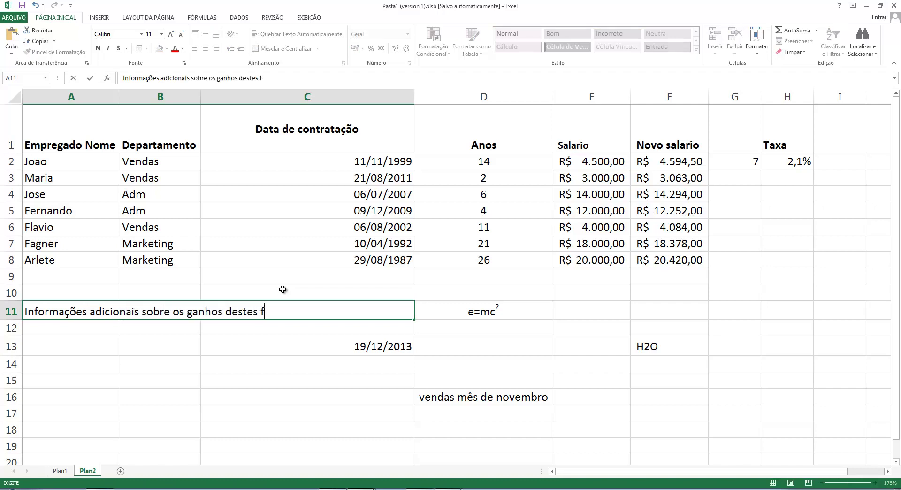
type("uncionarios")
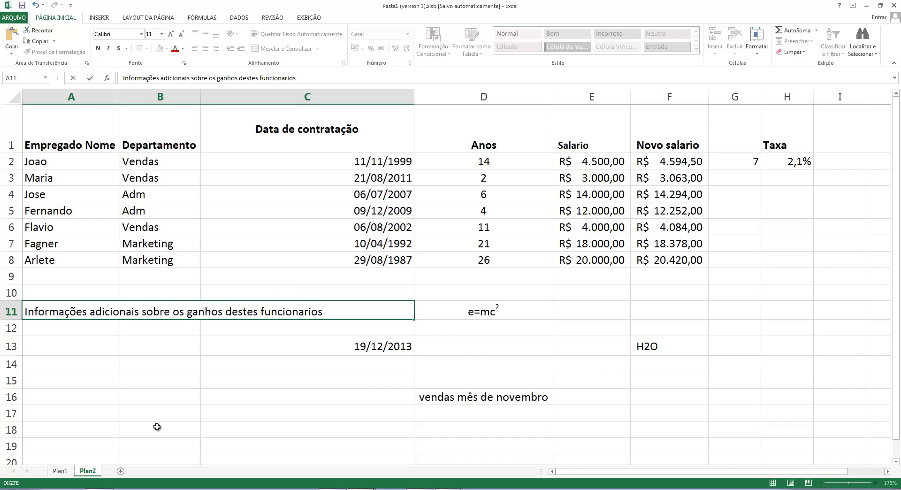
Commit the A11 note so it spills across columns B and C
left_click(65, 382)
Apply Mesclar e Centralizar to A11:C11, then reselect the merged note cell
left_click_drag(56, 312, 371, 311)
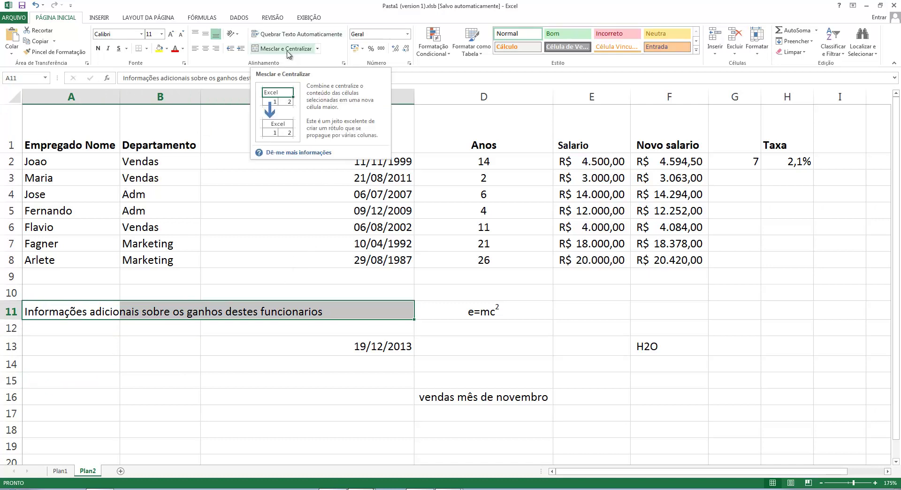
left_click(288, 49)
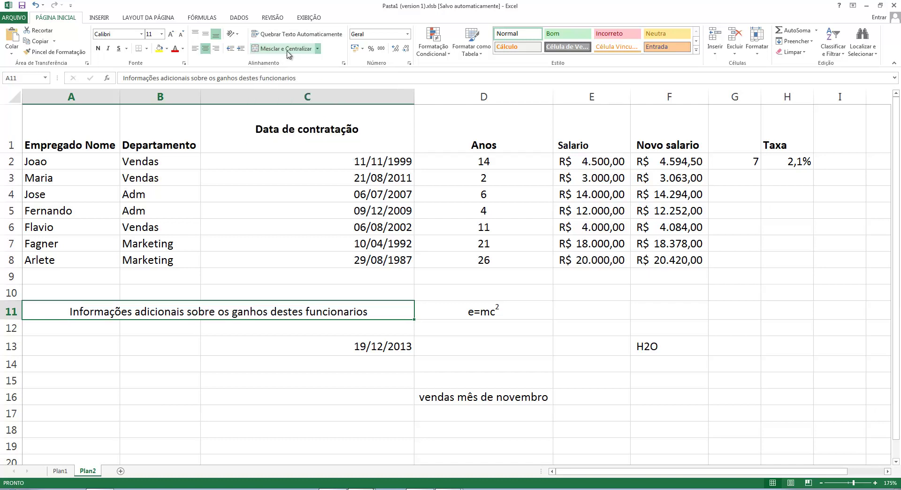
left_click(141, 385)
left_click(102, 311)
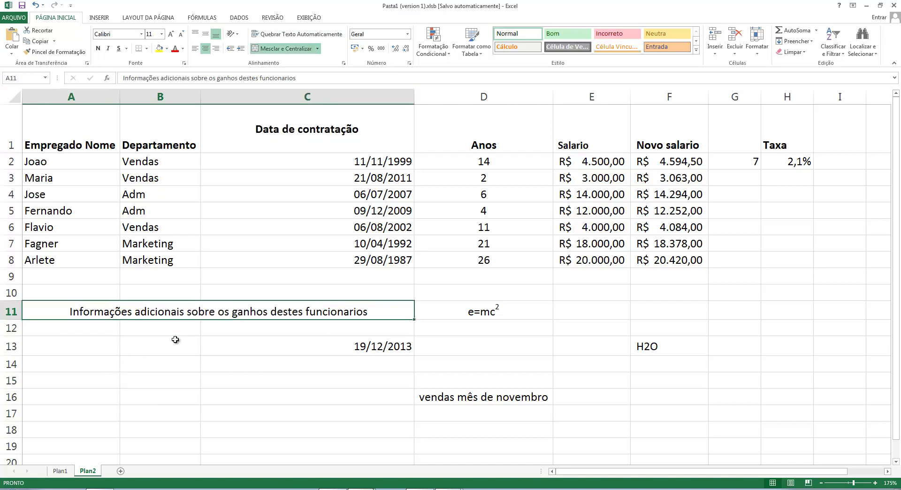
left_click(160, 364)
left_click(197, 312)
left_click(119, 409)
left_click(88, 308)
left_click(317, 49)
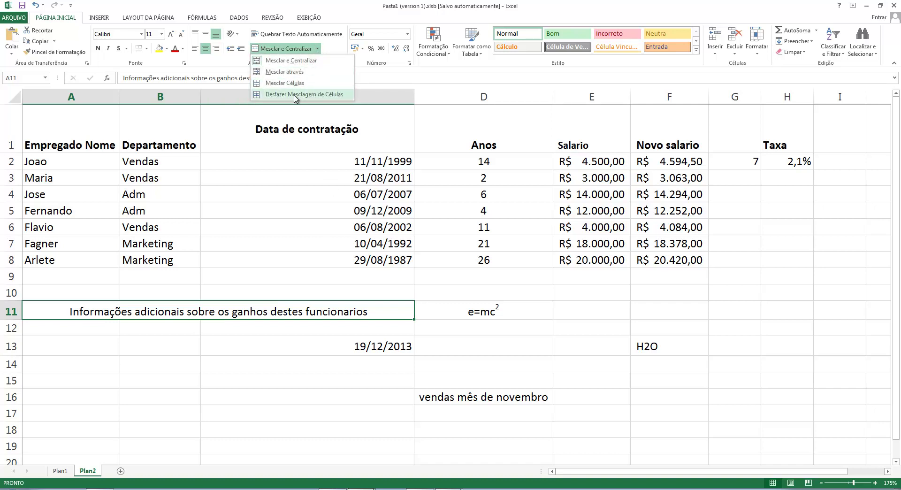
left_click(295, 94)
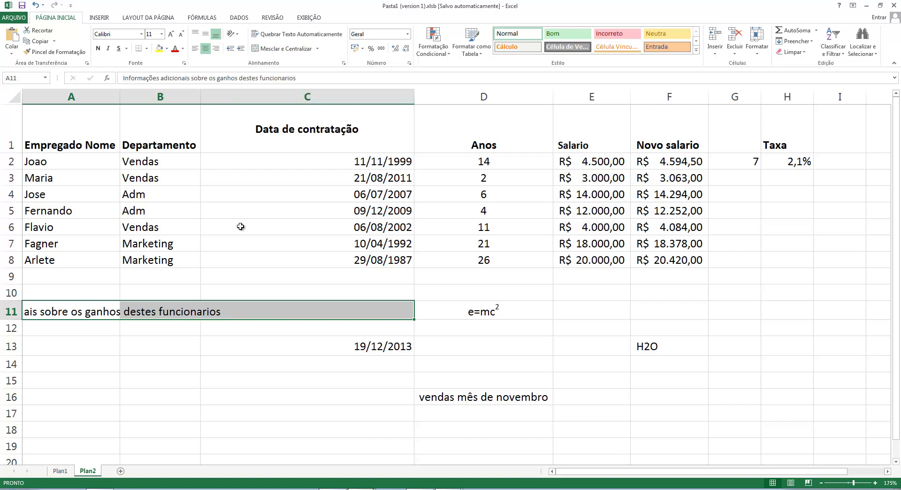
left_click(185, 402)
left_click(181, 311)
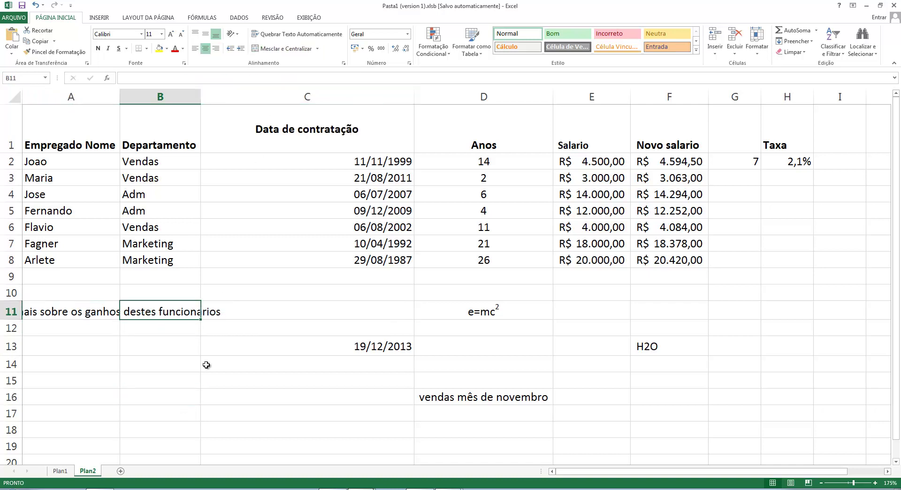
key("ctrl+z")
key("ctrl+z")
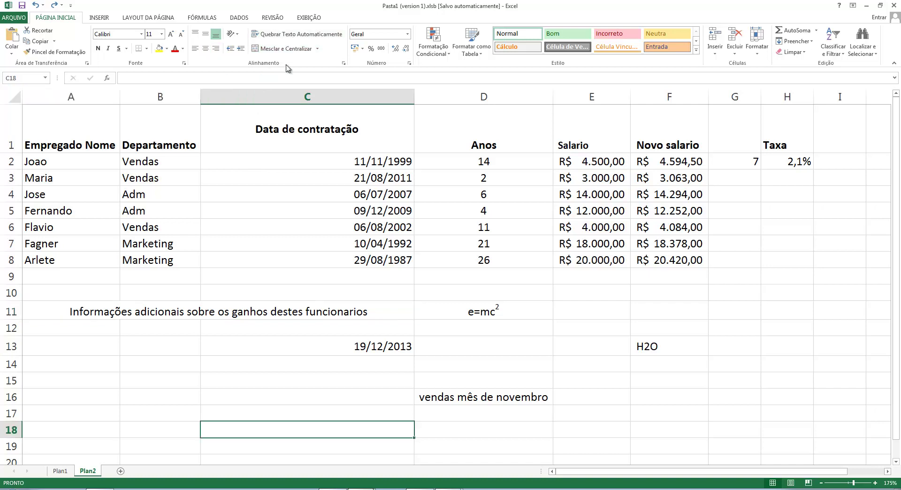
left_click(170, 306)
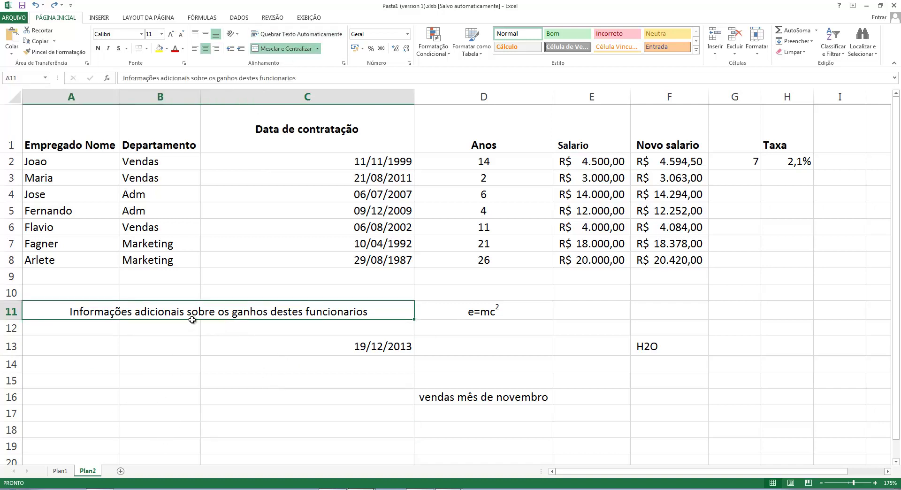
mouse_move(125, 310)
left_mouse_down()
mouse_move(146, 362)
mouse_move(159, 352)
left_mouse_up()
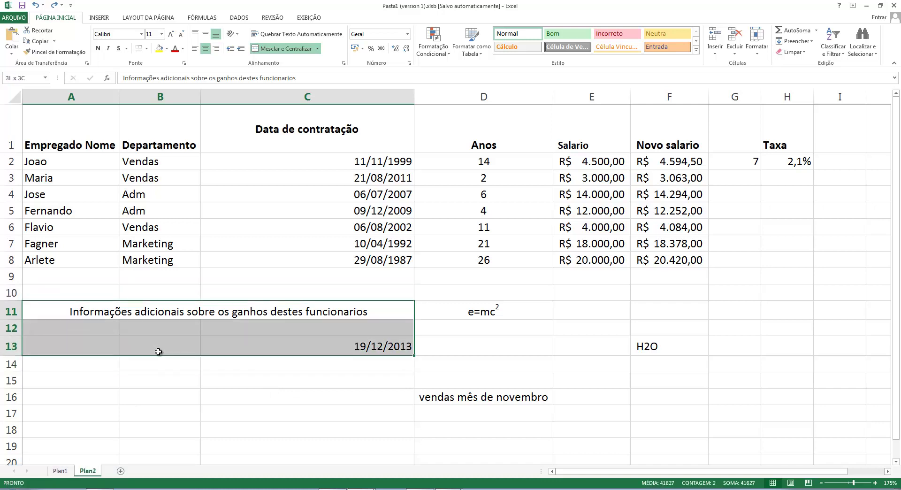
left_click(275, 33)
left_click(244, 348)
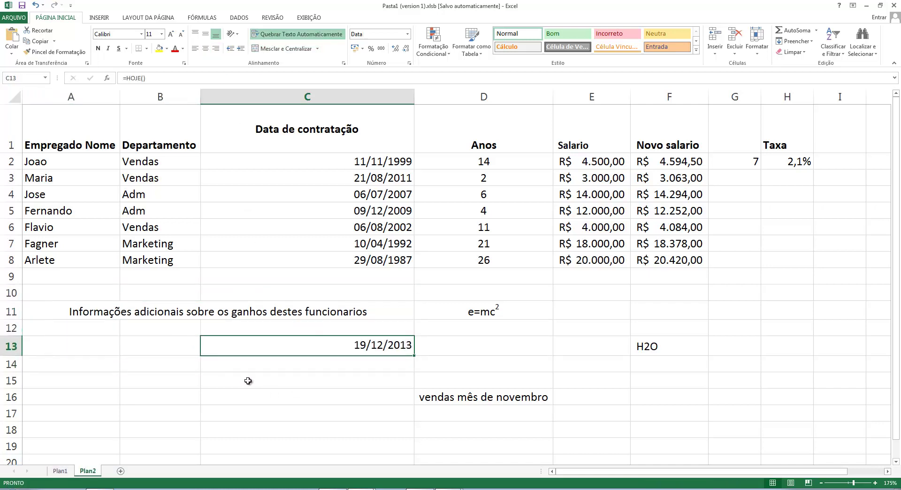
key("ctrl+z")
left_click(251, 307)
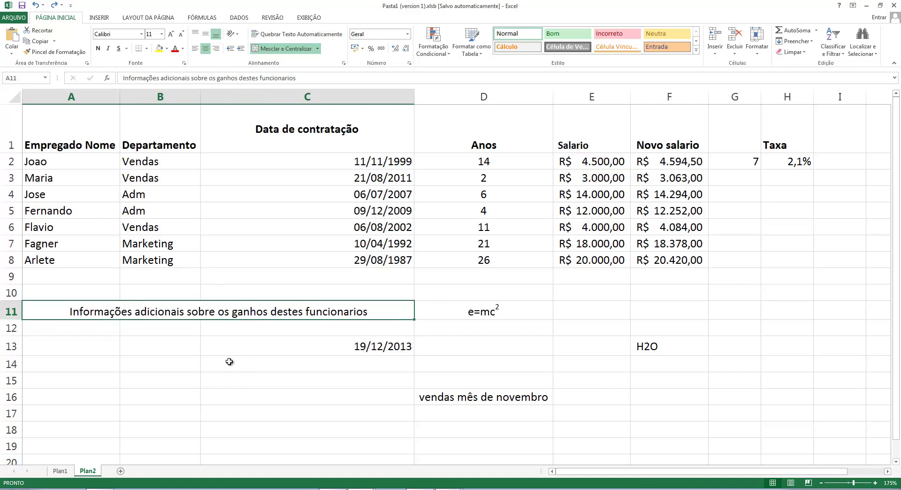
left_click(237, 36)
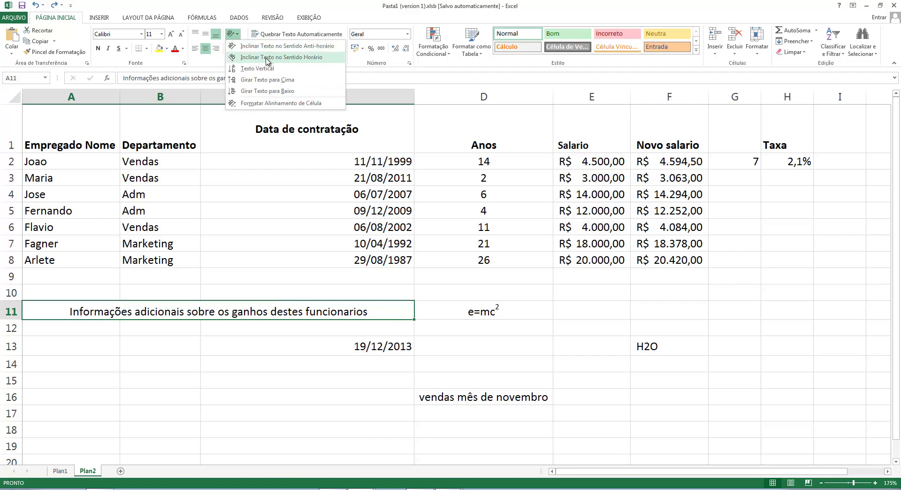
left_click(275, 81)
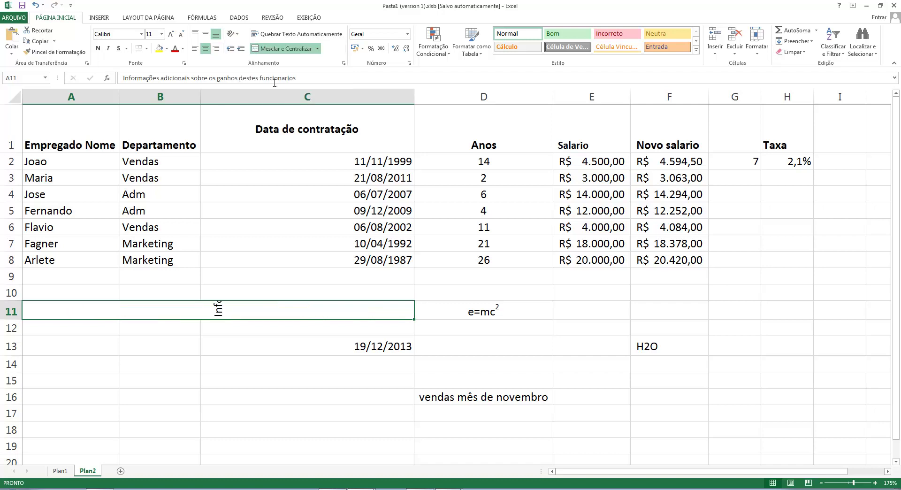
left_click(247, 367)
key("Down")
key("Down")
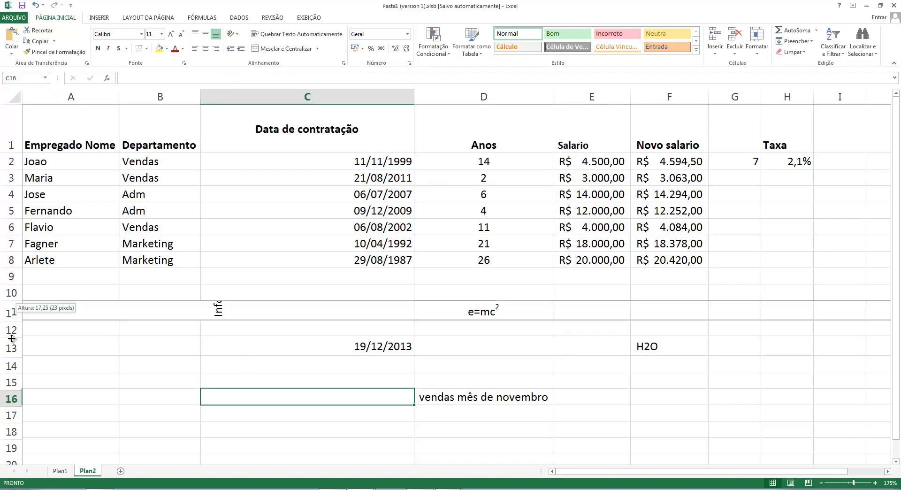
mouse_move(17, 319)
left_mouse_down()
mouse_move(17, 451)
mouse_move(18, 365)
left_mouse_up()
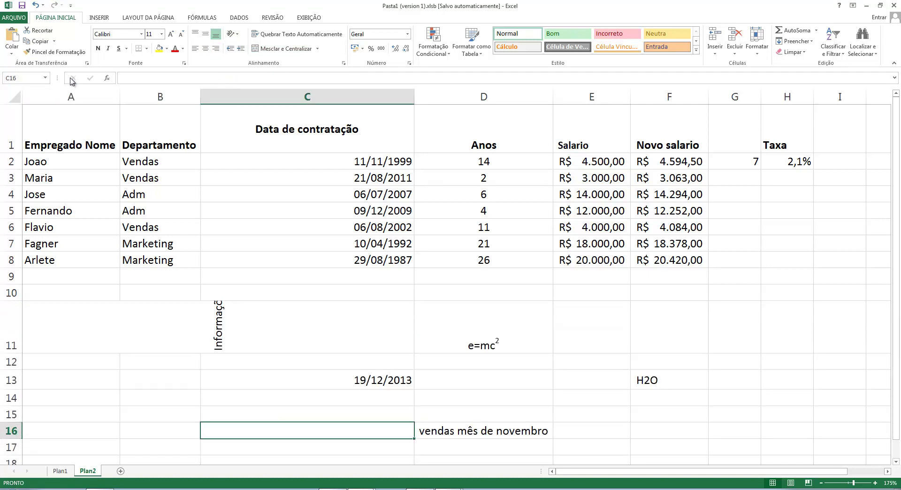
scroll(139, 328, "down", 1)
key("ctrl+z")
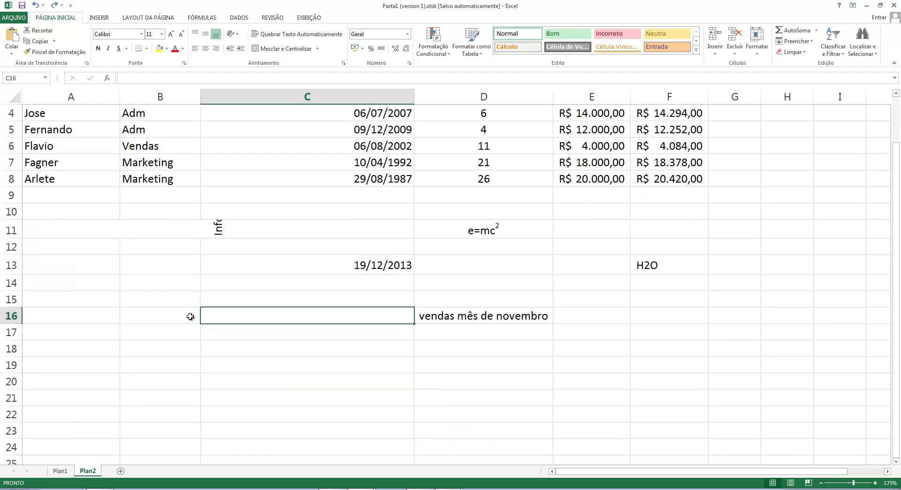
key("ctrl+z")
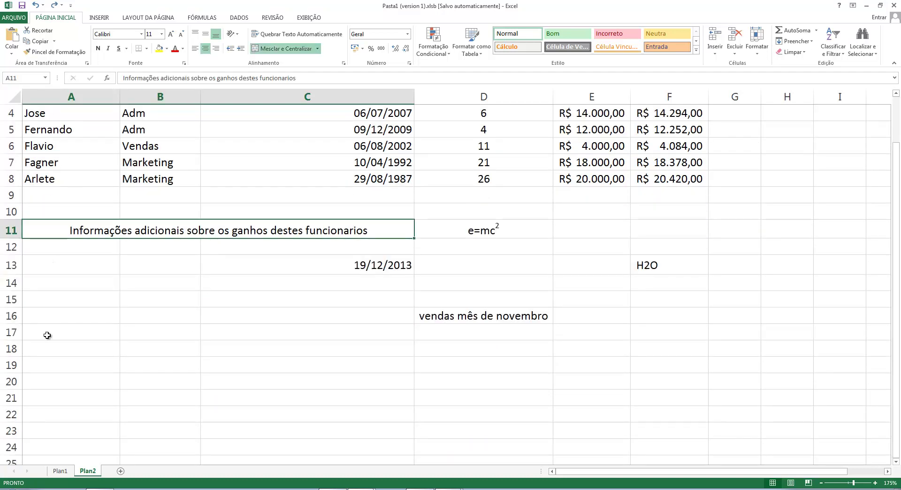
left_click(233, 34)
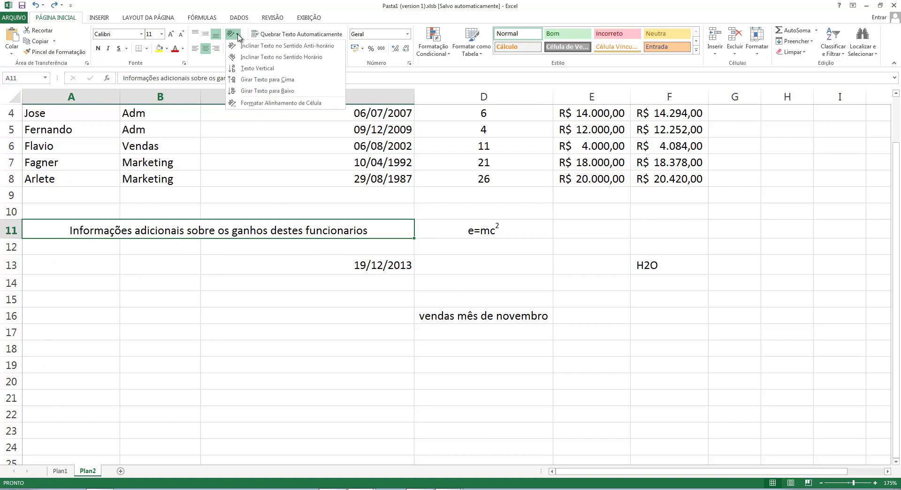
left_click(262, 104)
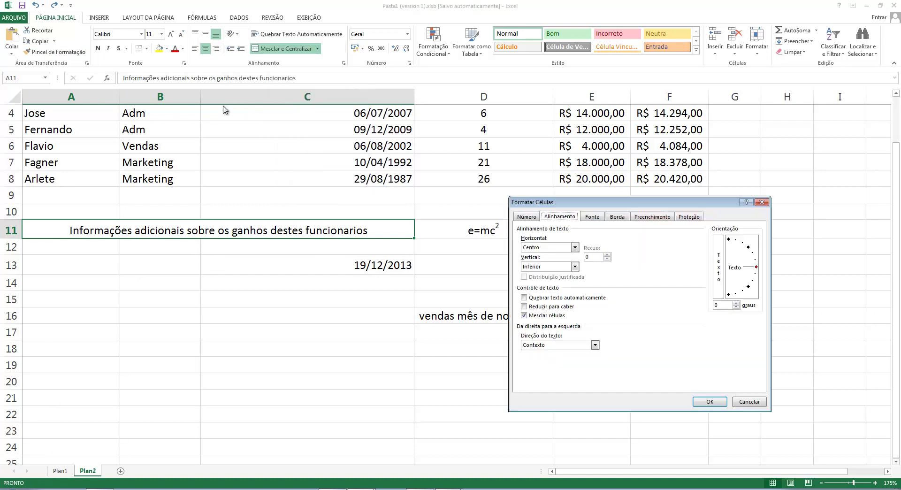
left_click(570, 272)
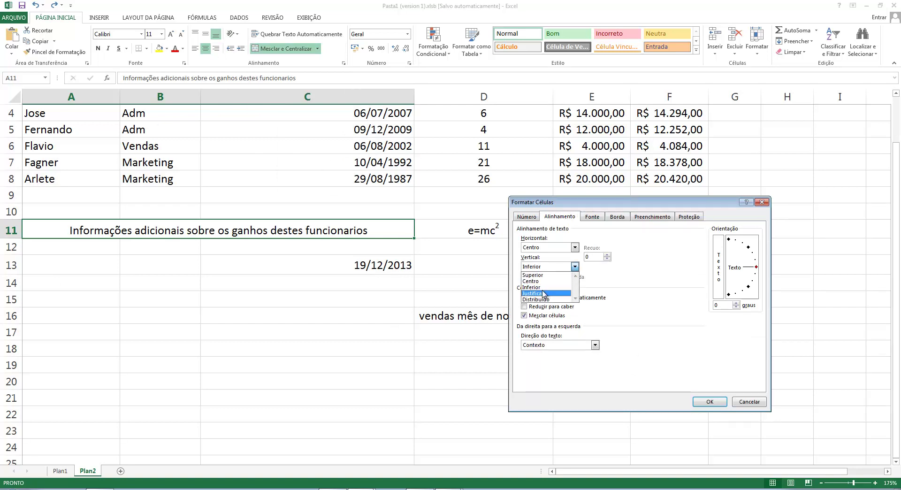
left_click(579, 296)
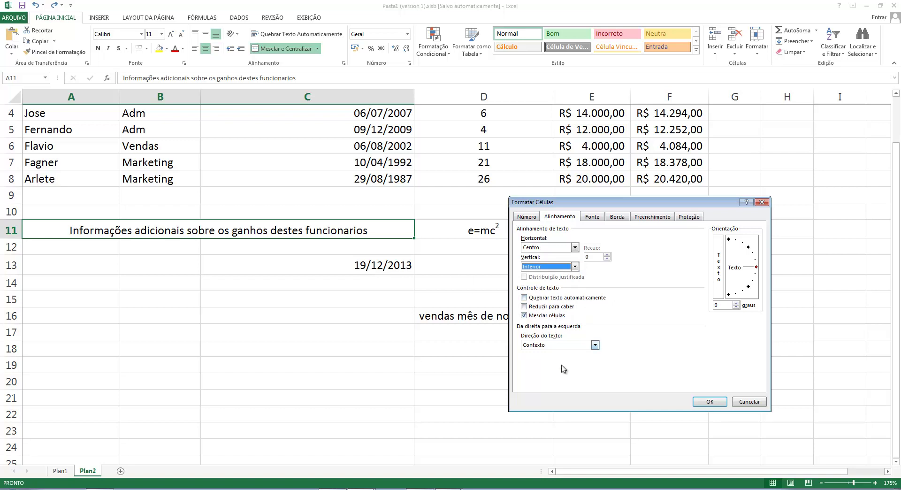
left_click(576, 345)
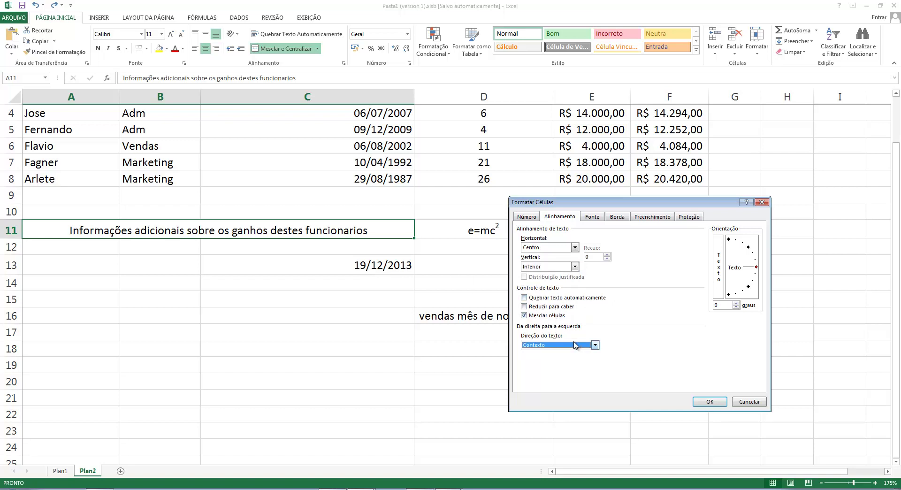
left_click(561, 353)
left_click(563, 346)
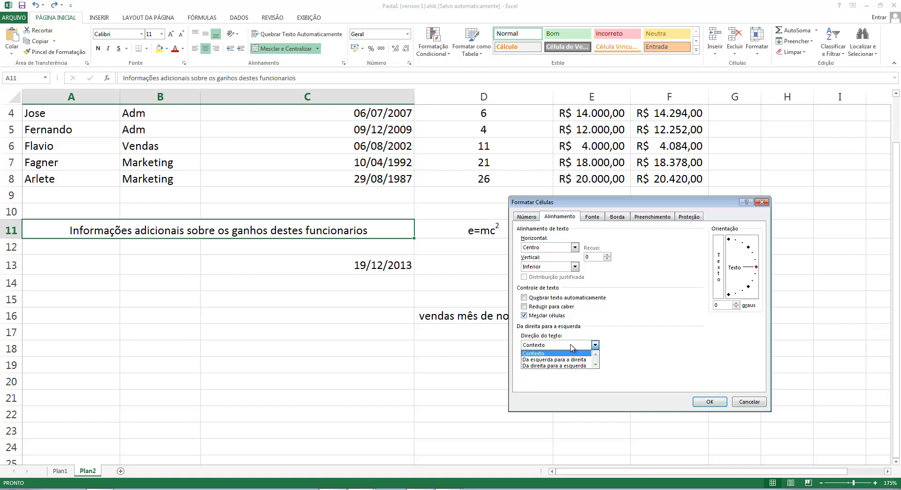
left_click(655, 302)
mouse_move(755, 267)
left_mouse_down()
mouse_move(740, 246)
mouse_move(749, 322)
left_mouse_up()
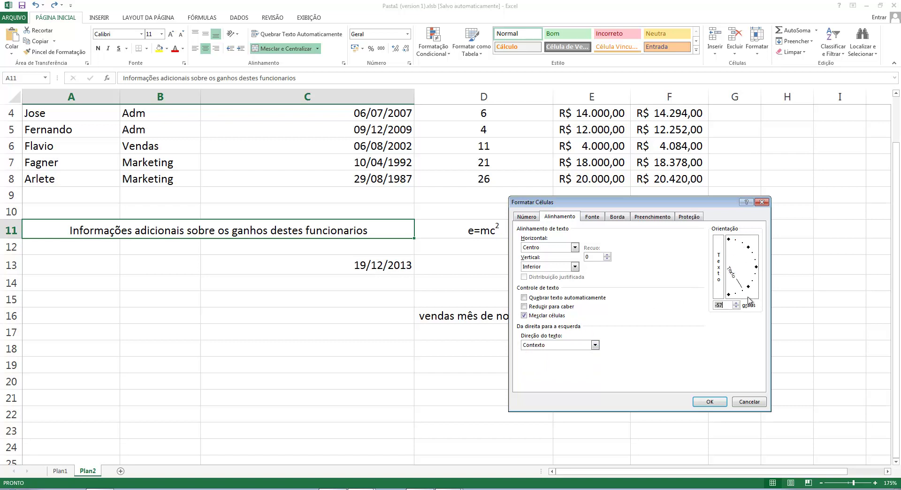
left_click(710, 401)
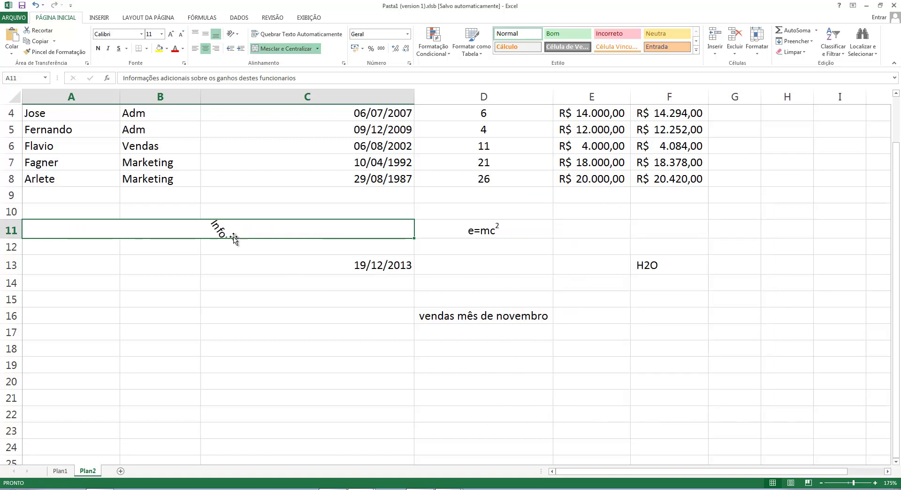
key("ctrl+z")
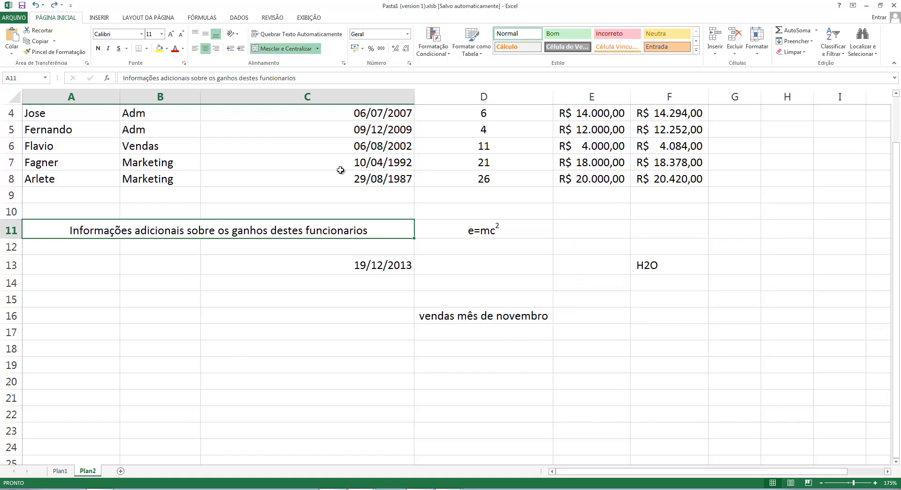
left_click(344, 63)
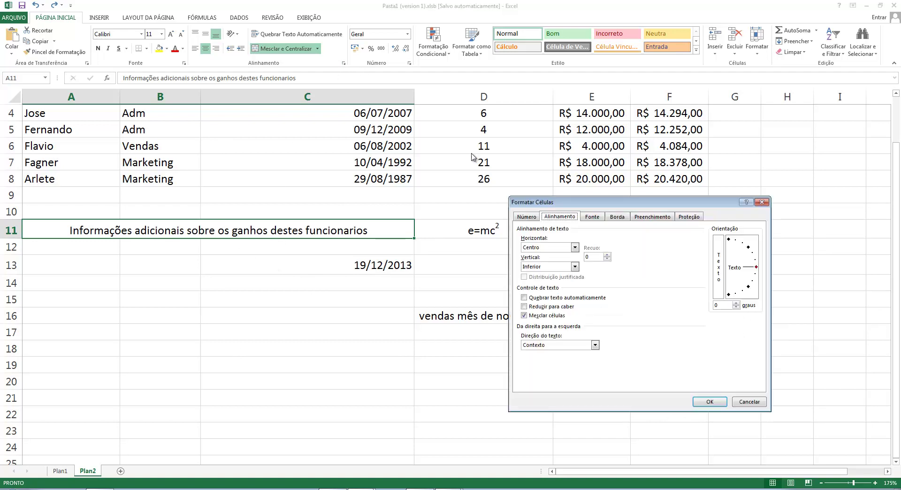
left_click(719, 245)
left_click(718, 272)
left_click(762, 202)
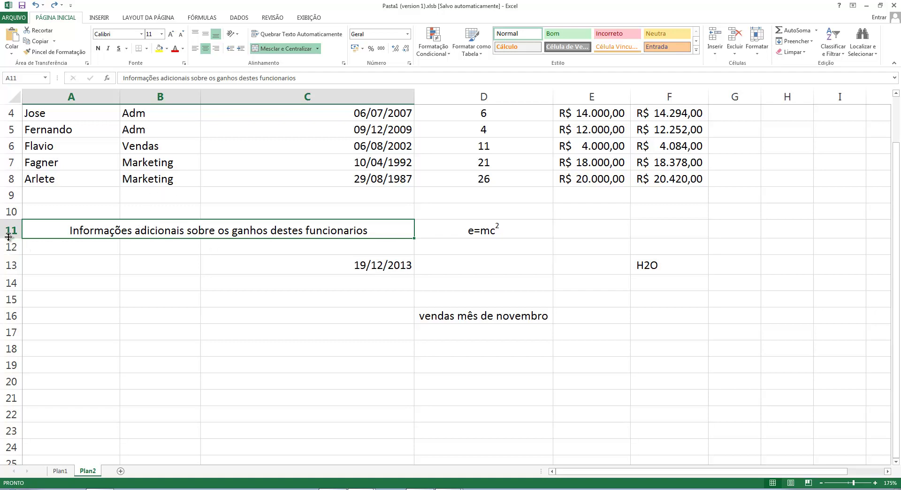
Set row 11 to 99,75 tall and align the merged note bottom, horizontally centred
left_click_drag(9, 238, 1, 338)
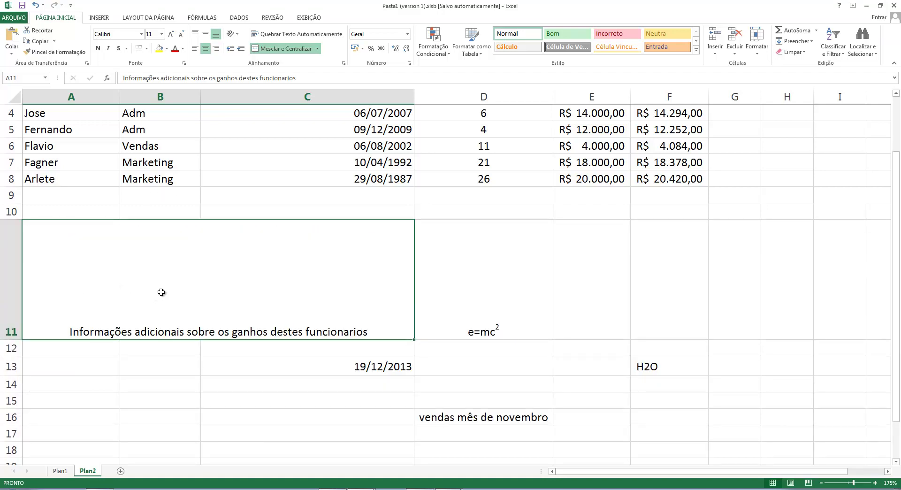
left_click(205, 34)
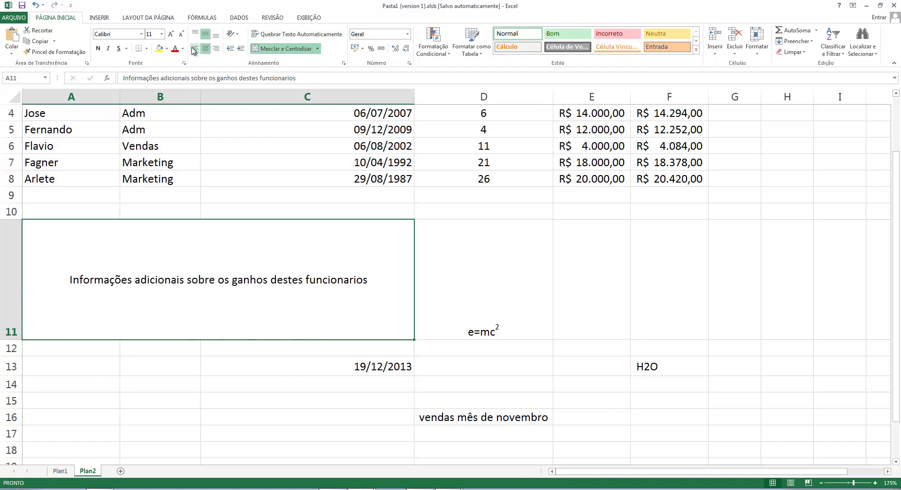
left_click(215, 34)
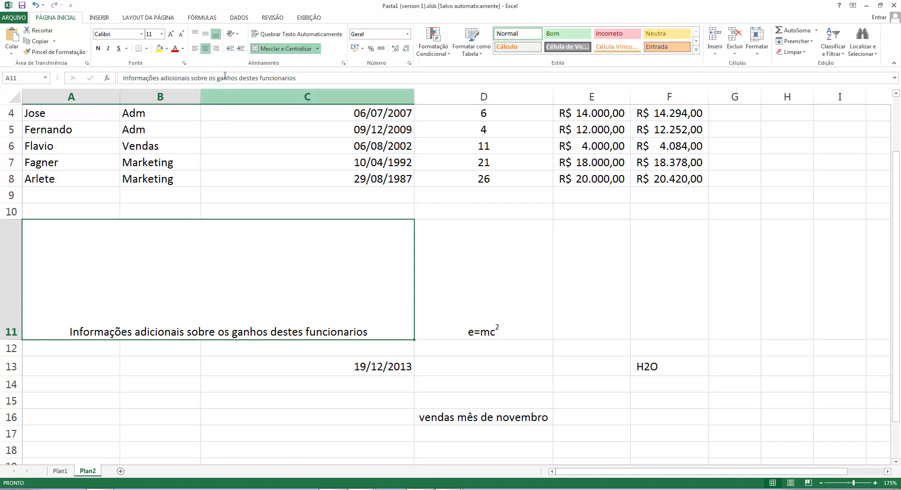
left_click(195, 48)
left_click(205, 48)
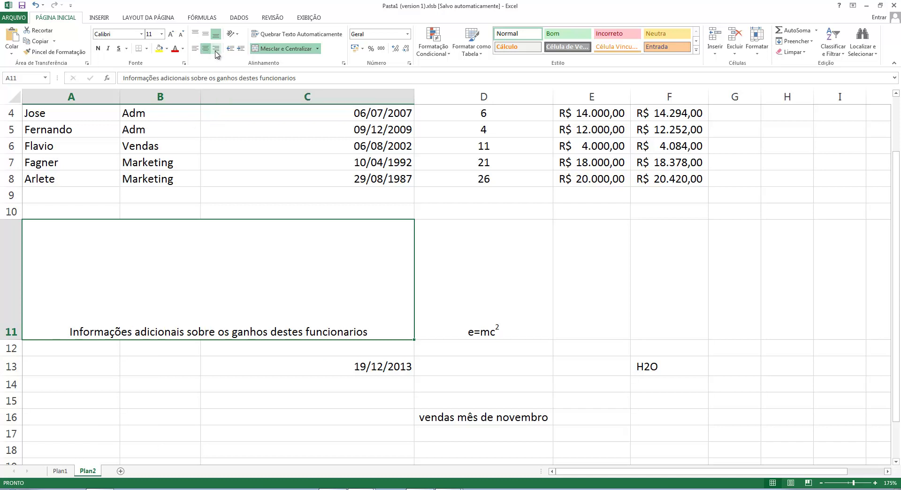
left_click(216, 48)
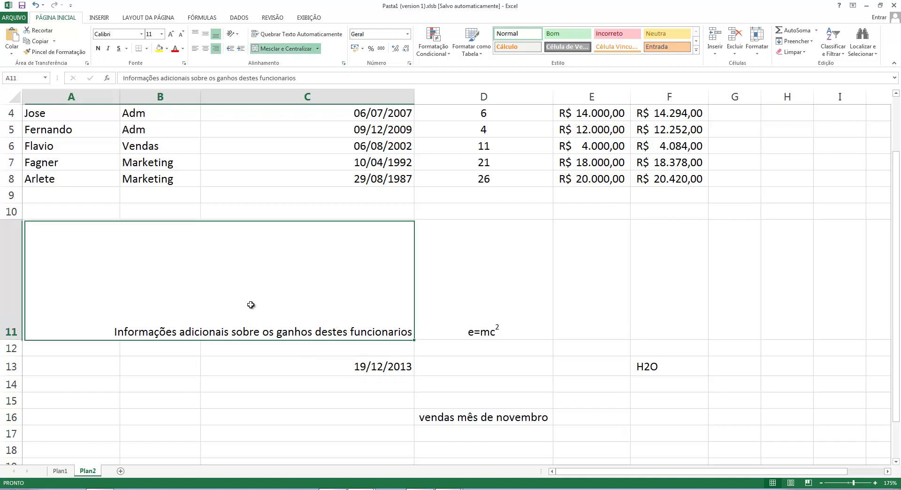
left_click(205, 48)
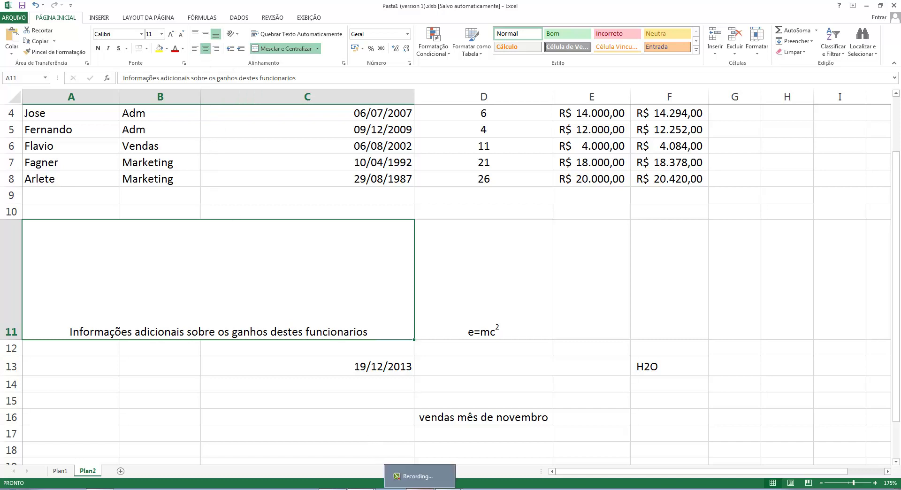